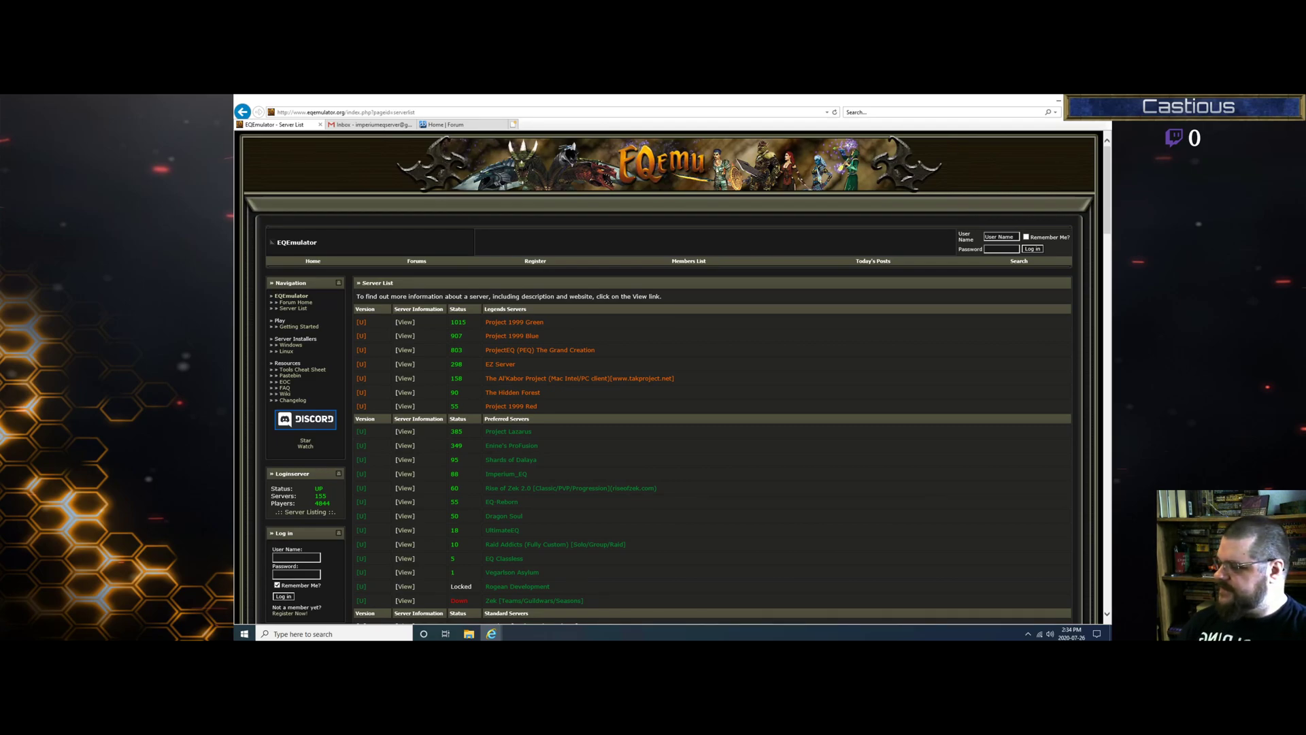
Step: Agree to the forum rules and enter the chosen user name on the registration form
left_click(281, 613)
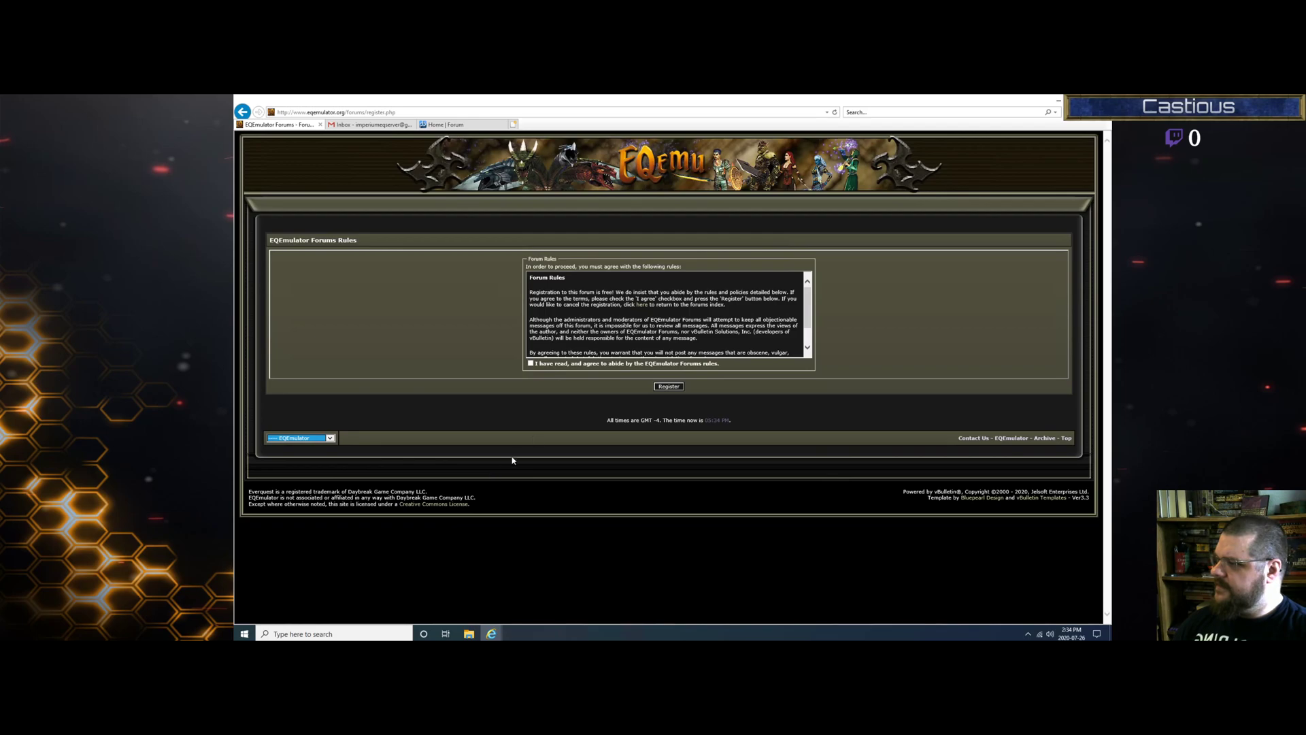
left_click(531, 363)
left_click(669, 386)
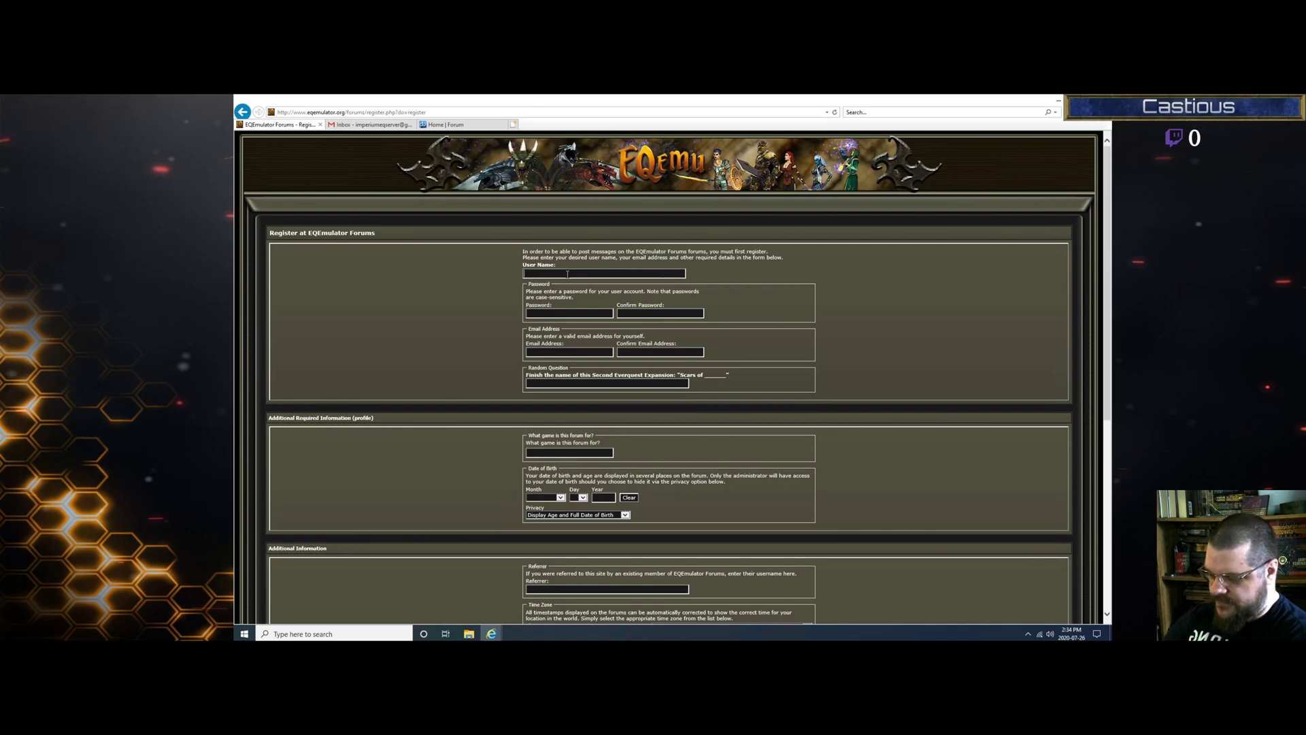
type("Random")
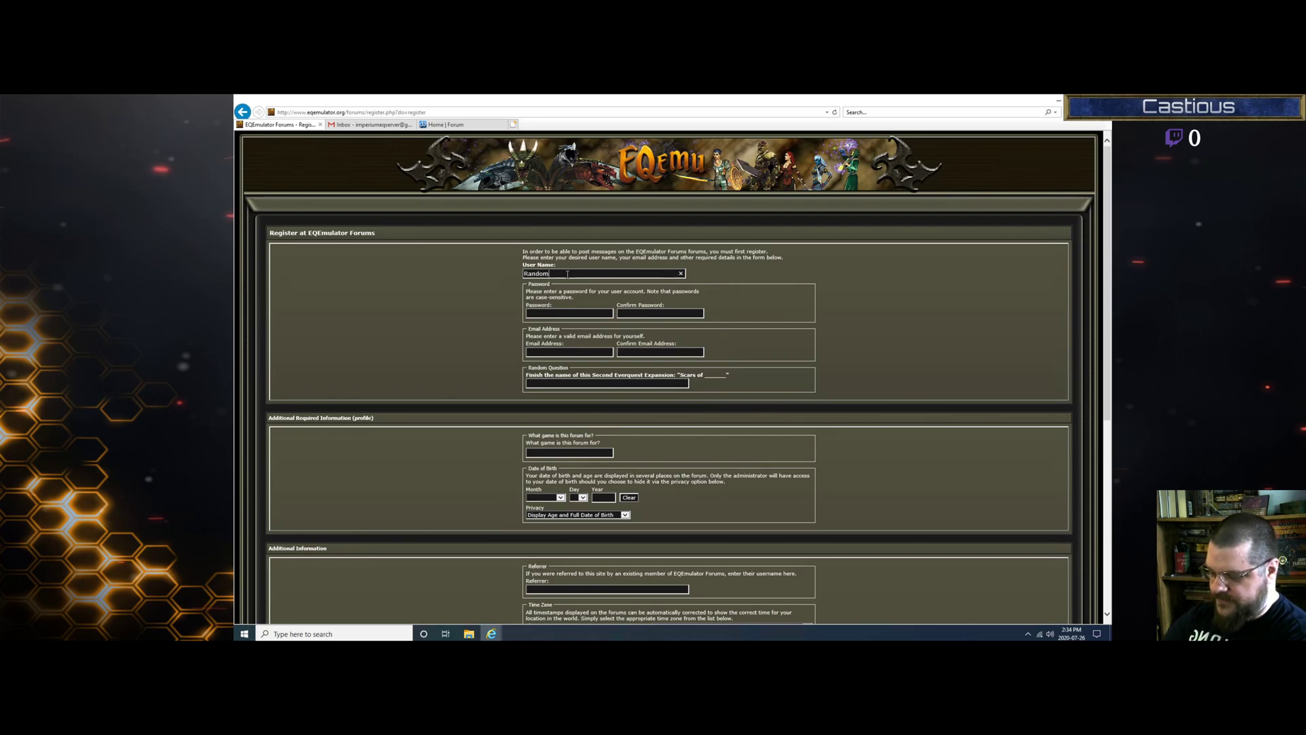
type("Gamer")
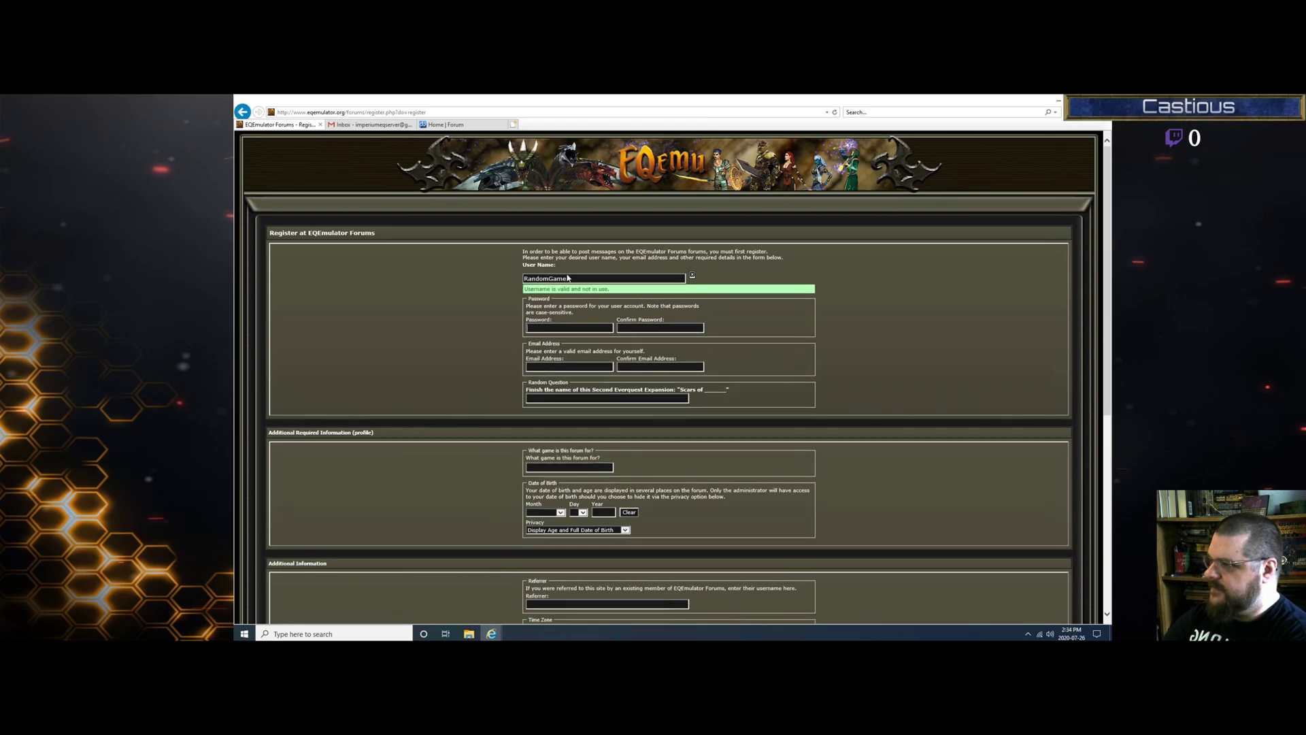
Step: Enter the account password and confirm it in the second password field
left_click(558, 330)
type("*******")
key("Tab")
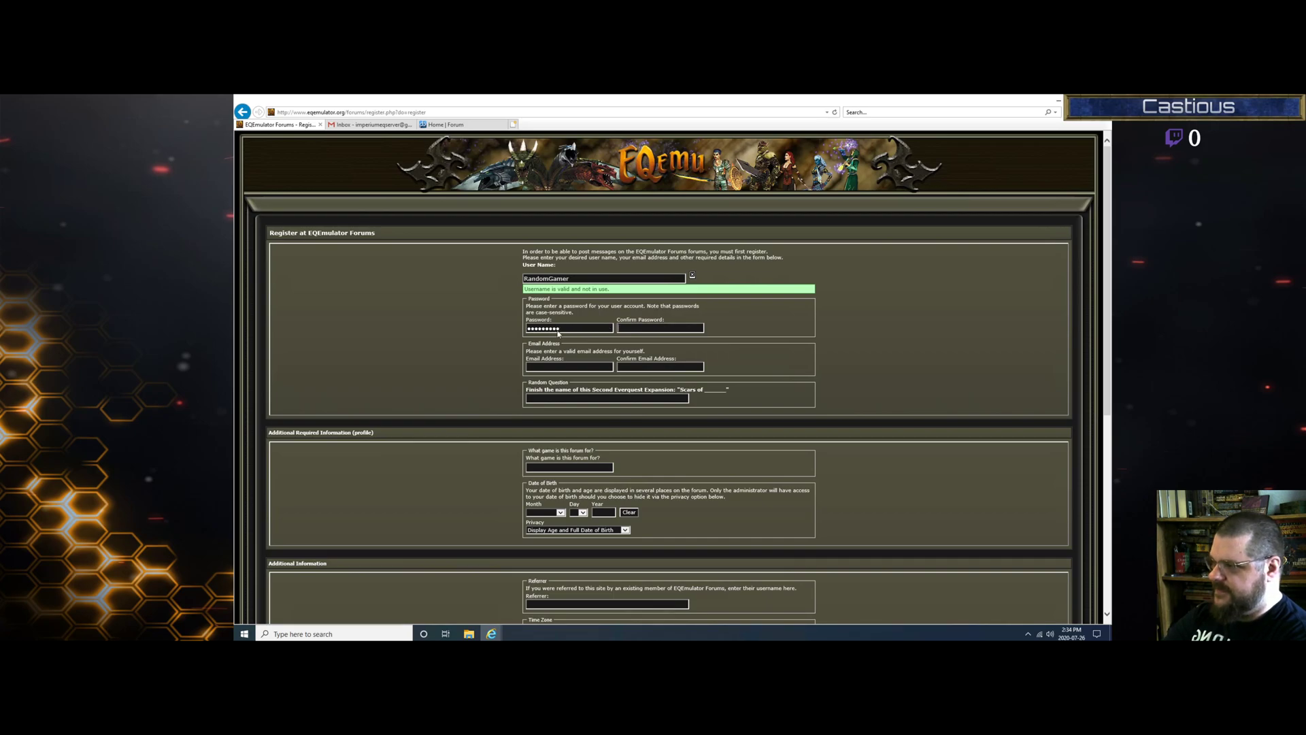
type("*****")
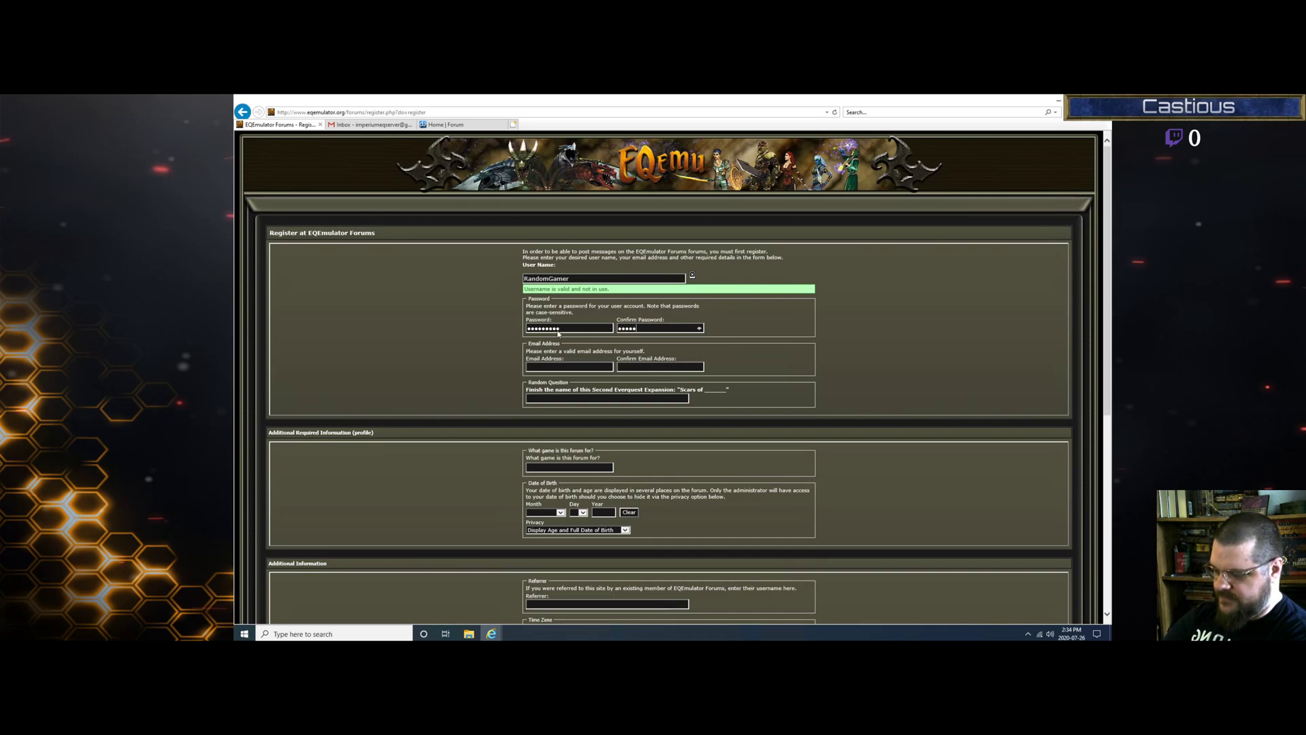
type("***")
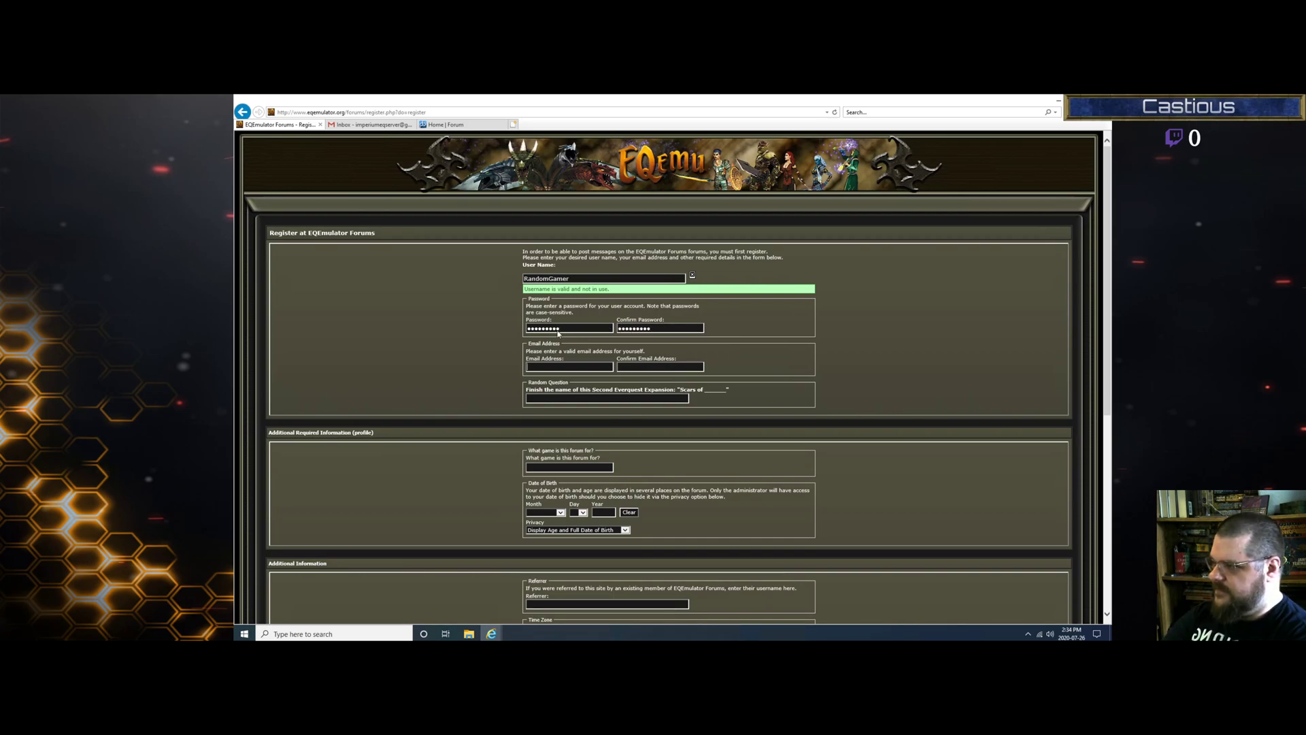
Step: Enter and confirm the e-mail address, then answer the random question with Velious
key("Tab")
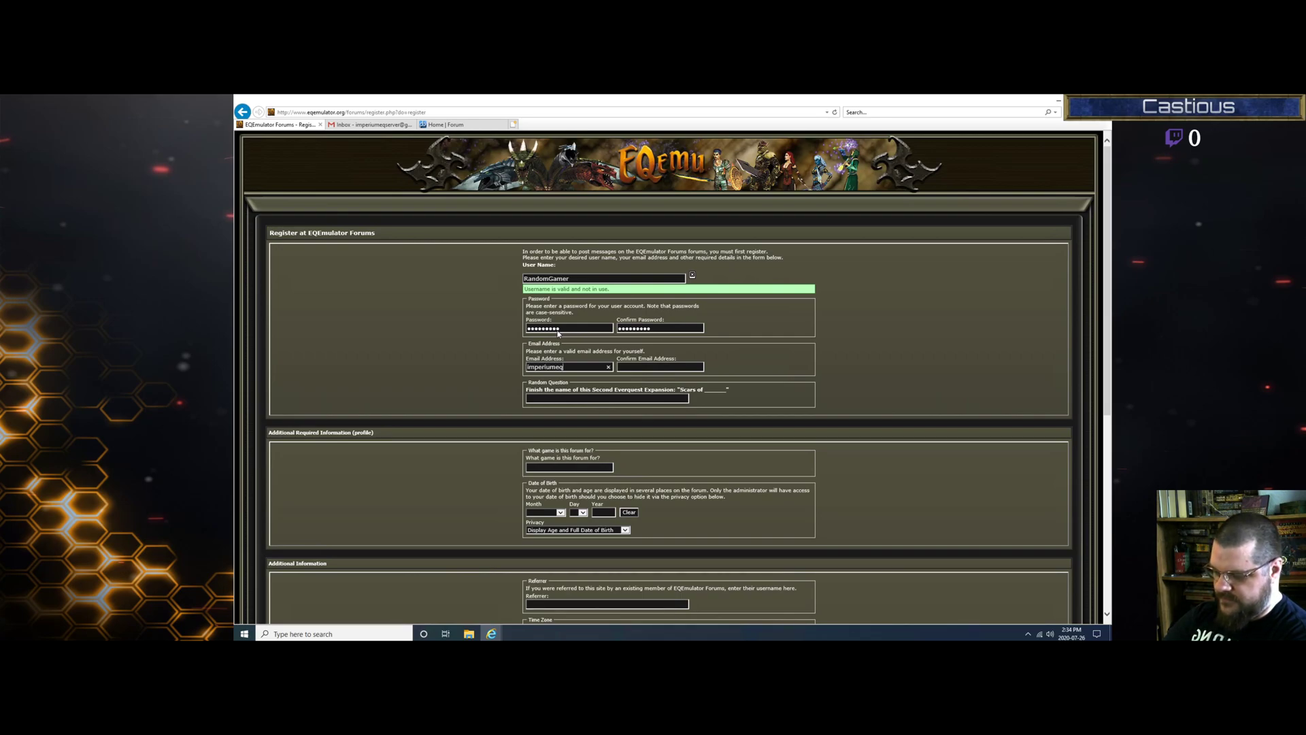
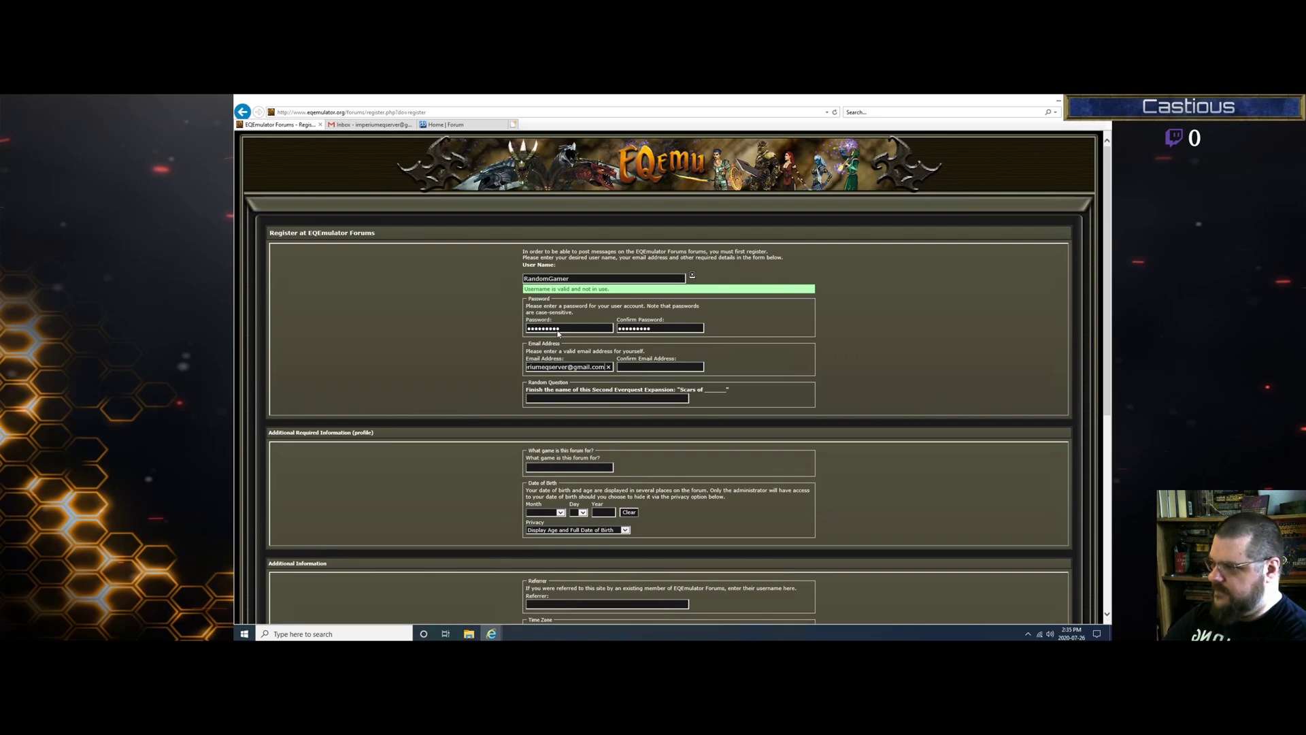
key("Tab")
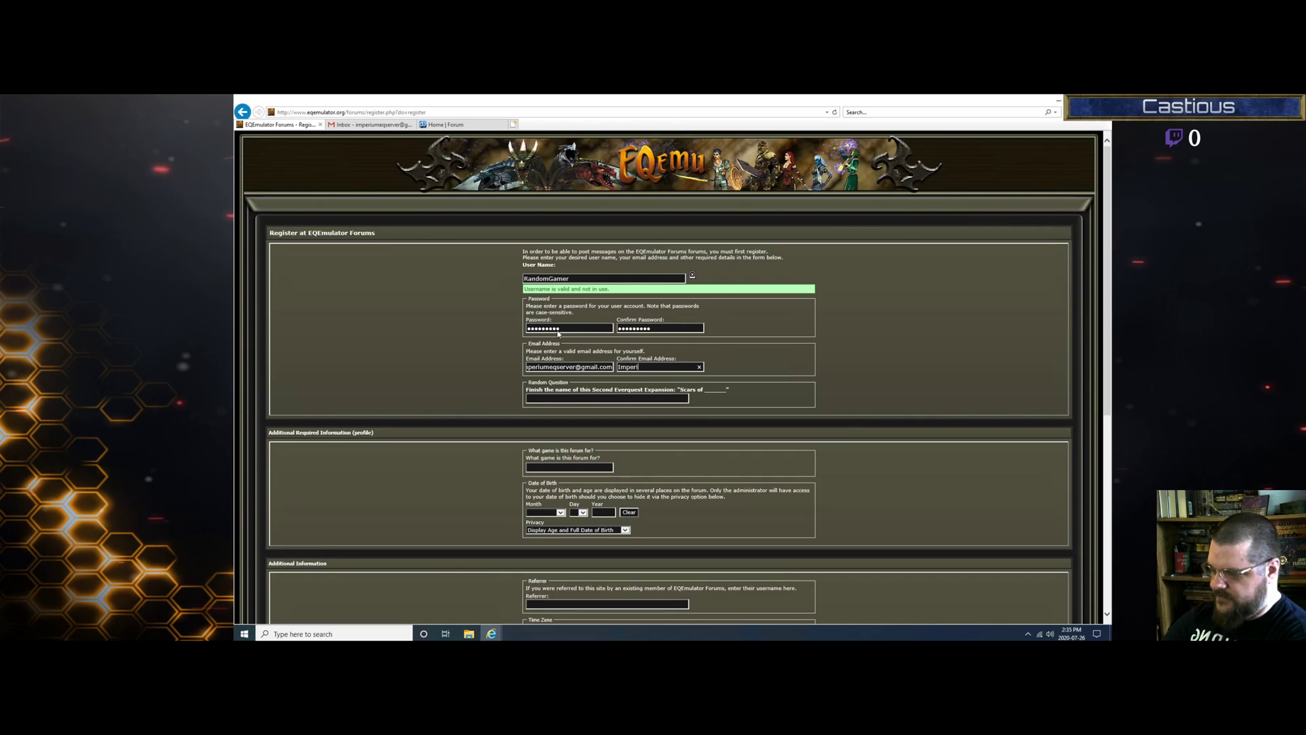
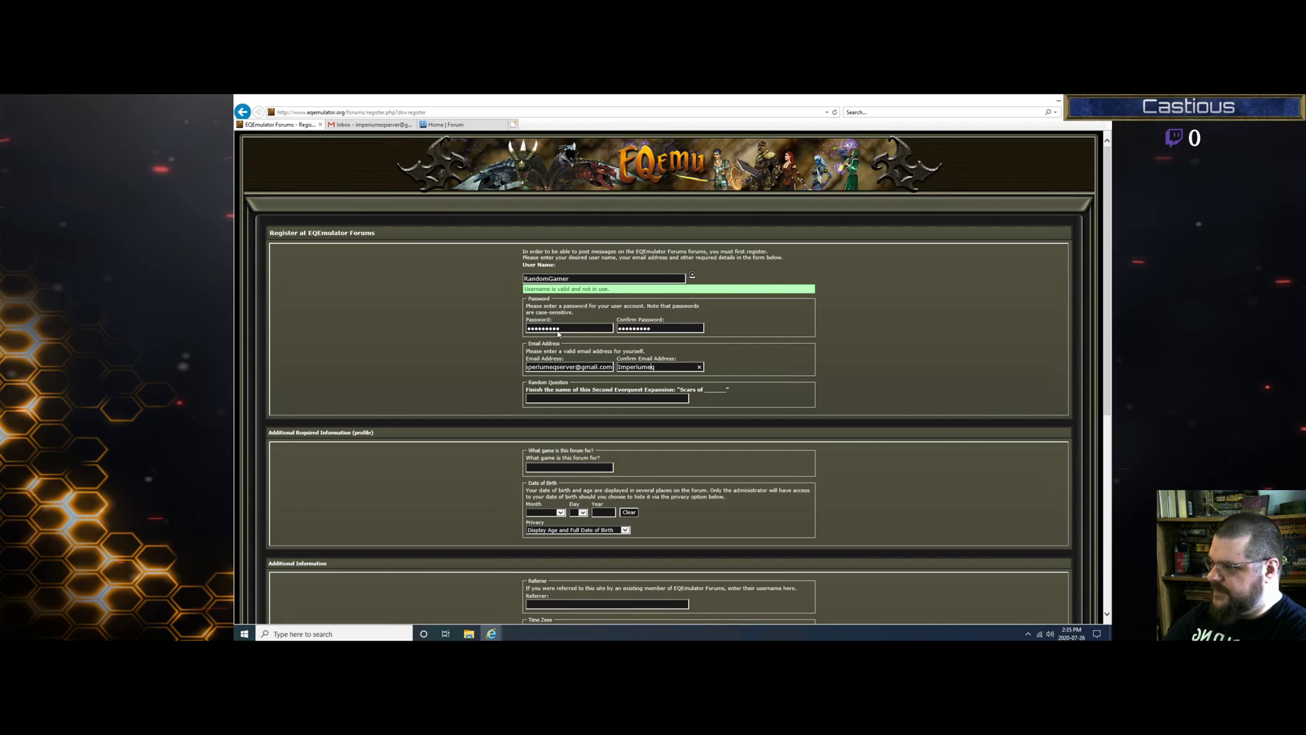
key("Home")
key("Delete")
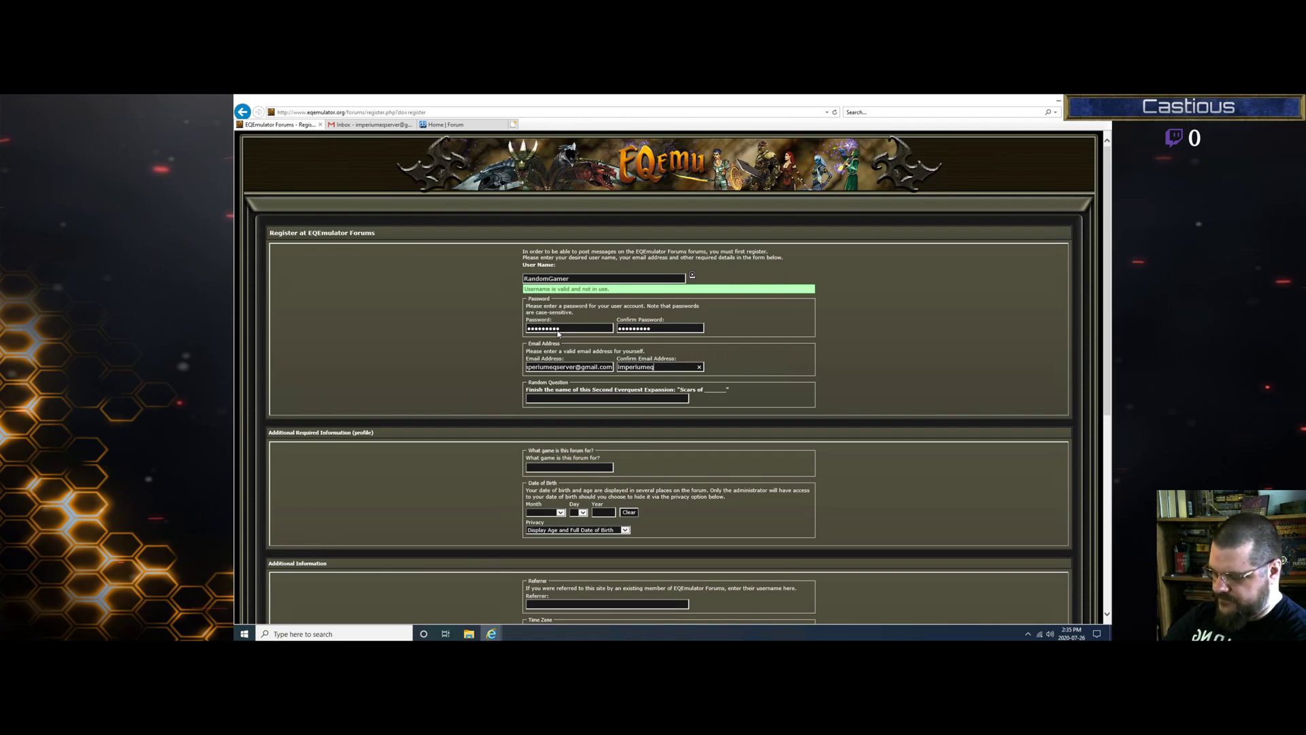
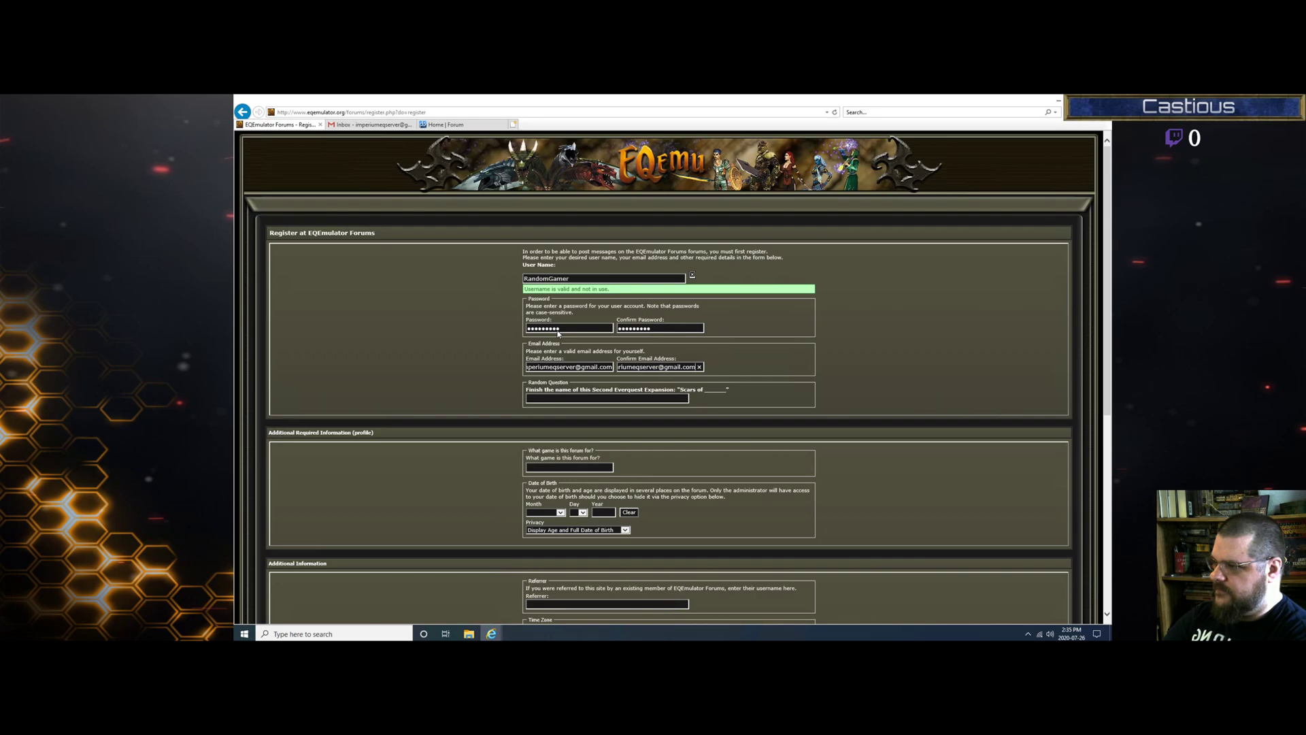
key("Tab")
type("V")
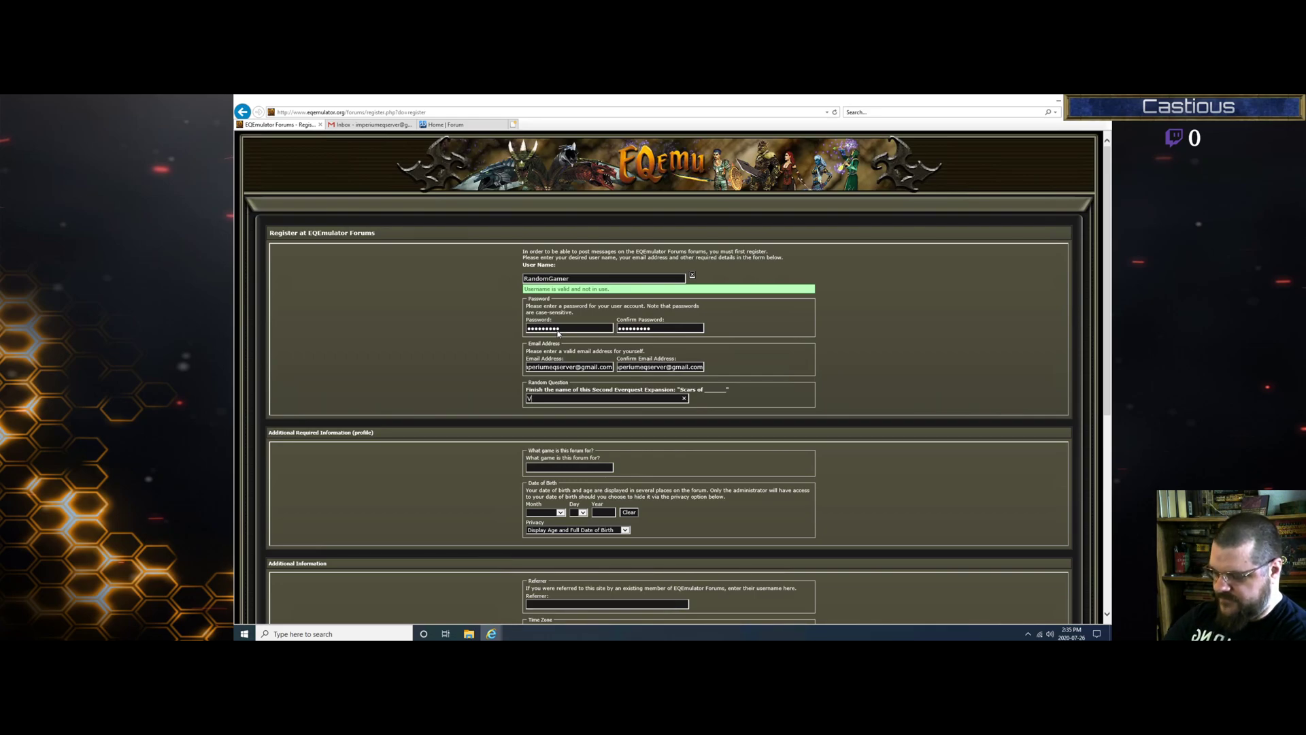
type("el")
type("ious")
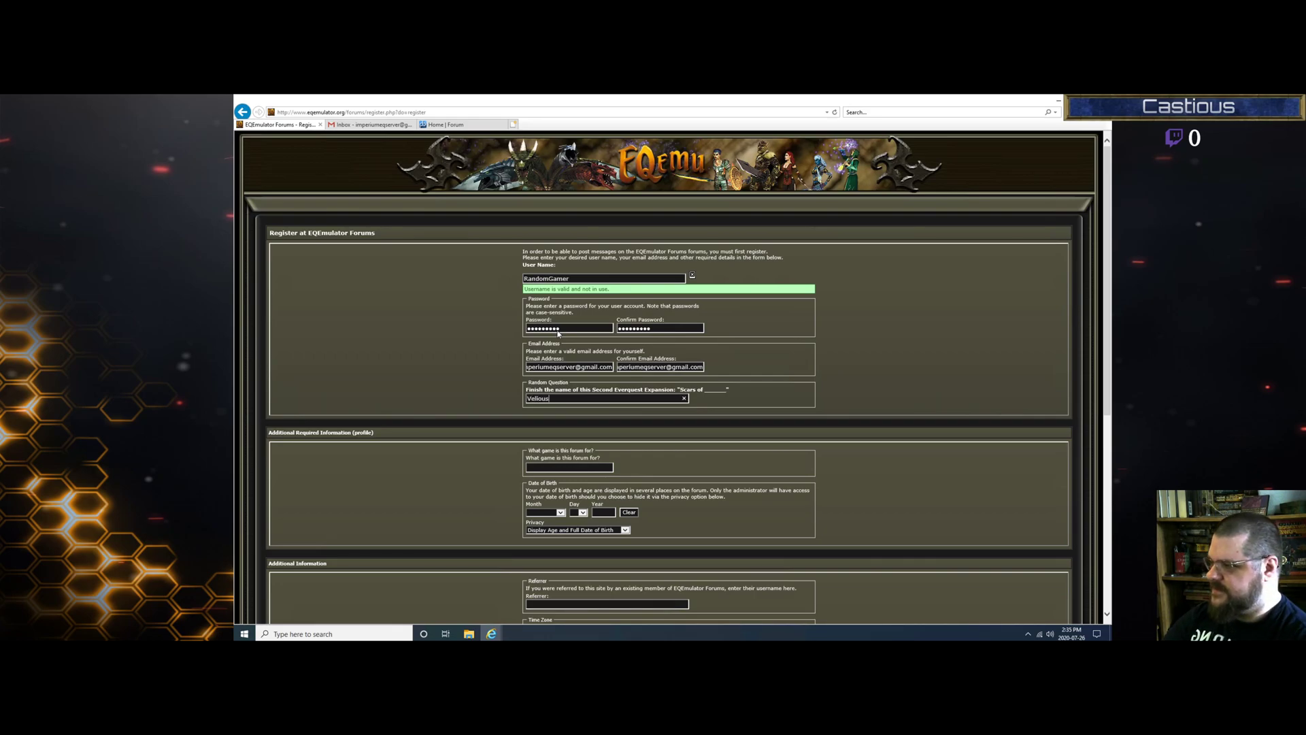
Step: Enter Everquest as the game and an August birth date, and choose Hide Age and Date of Birth
left_click(566, 467)
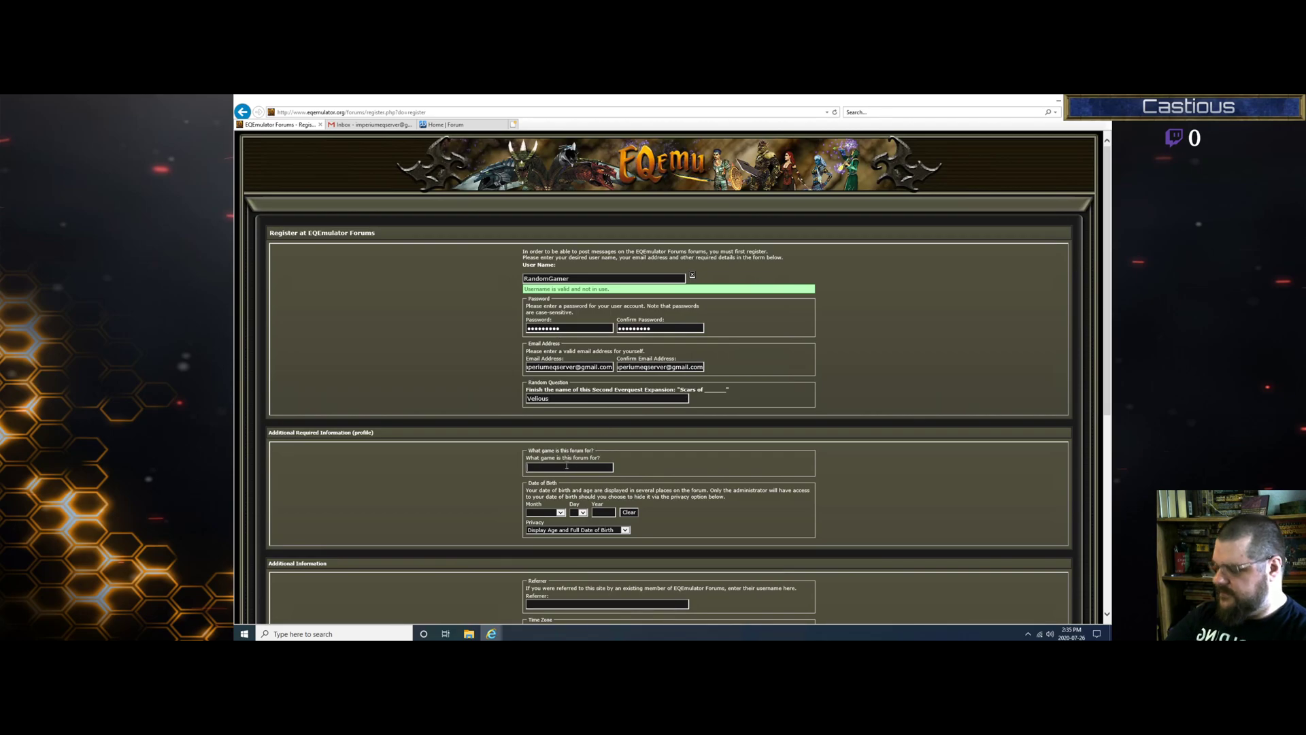
type("Everquest")
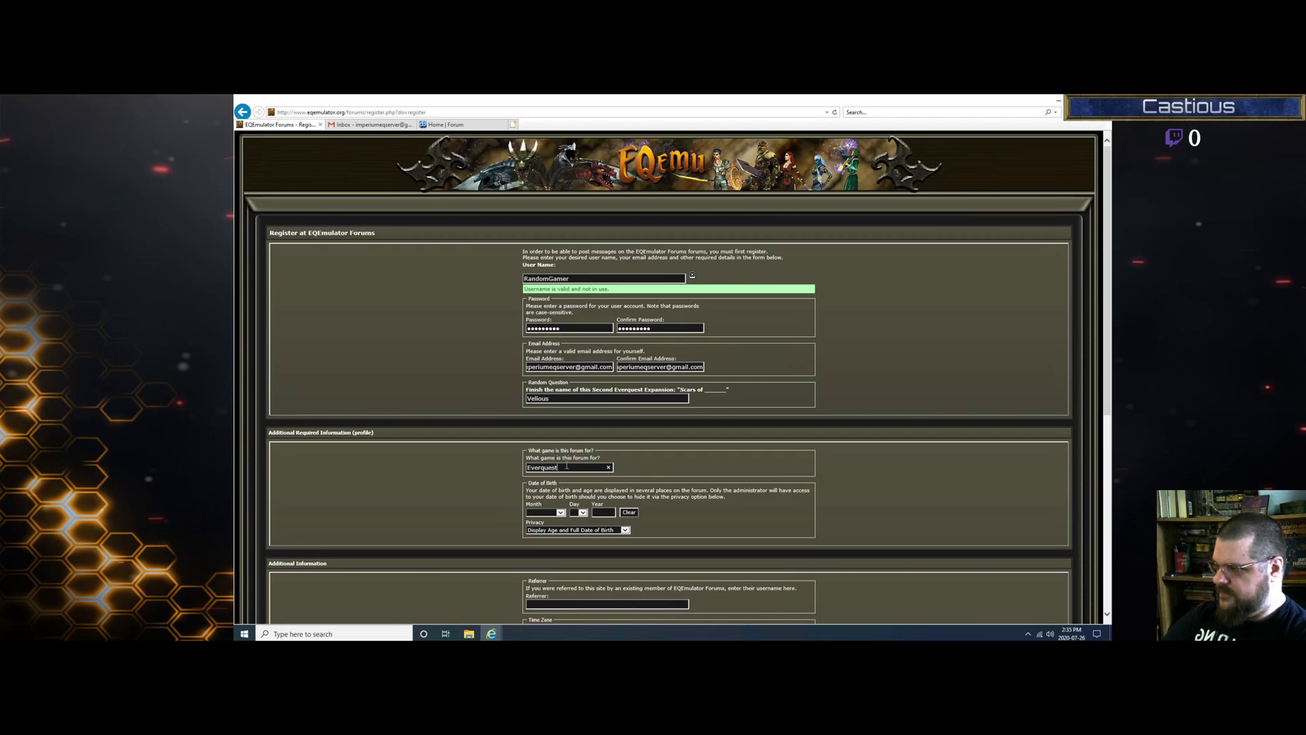
left_click(561, 512)
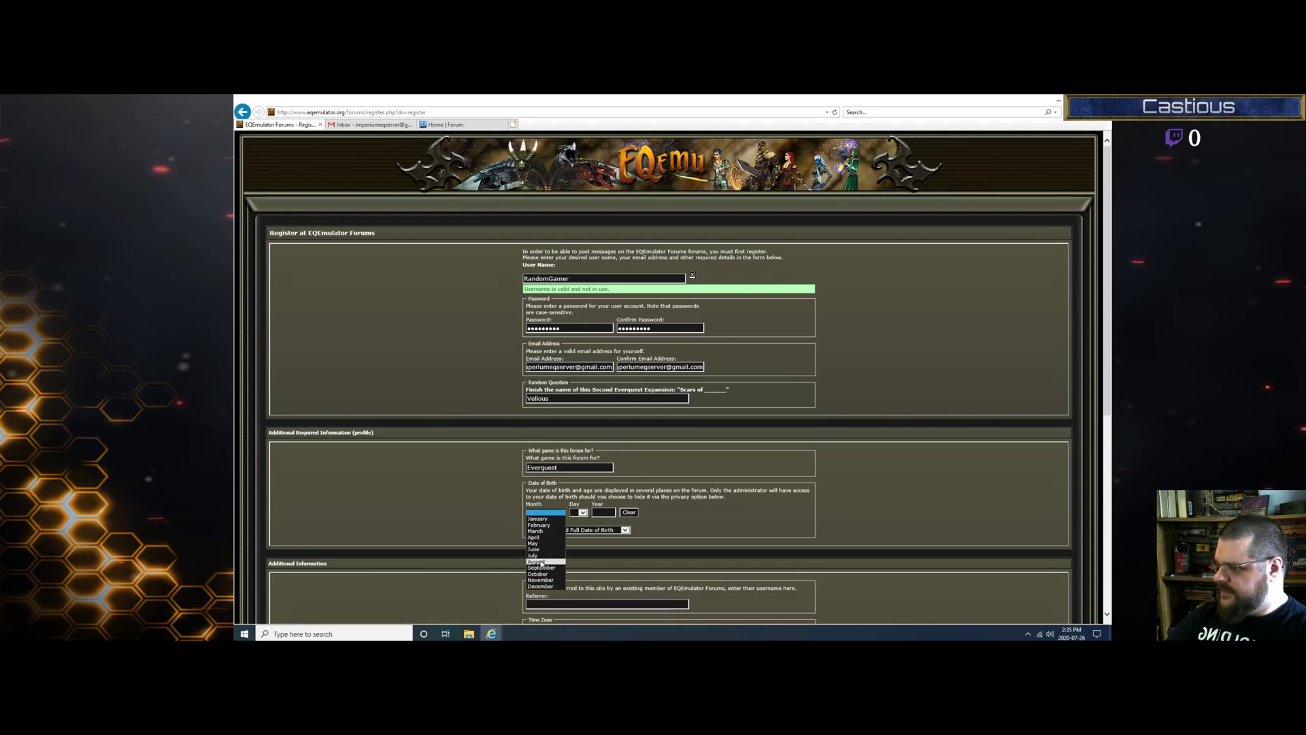
left_click(538, 561)
left_click(584, 512)
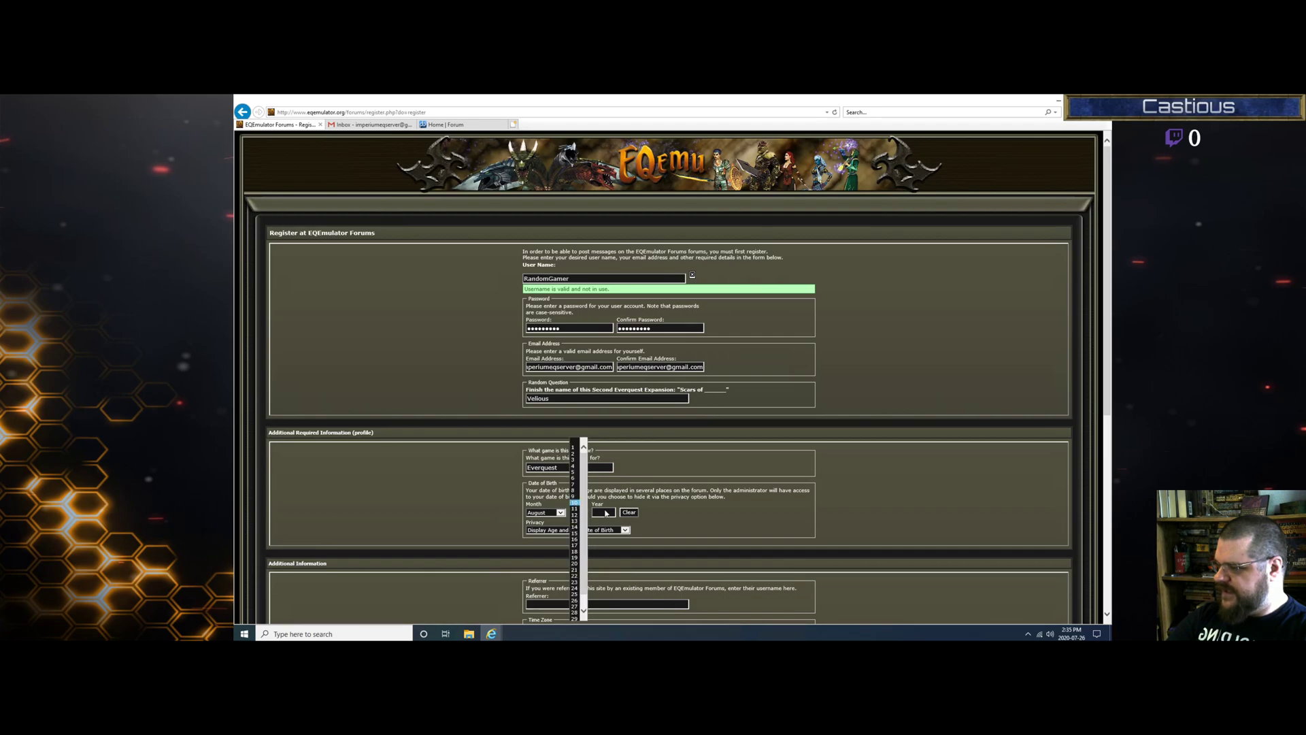
left_click(574, 504)
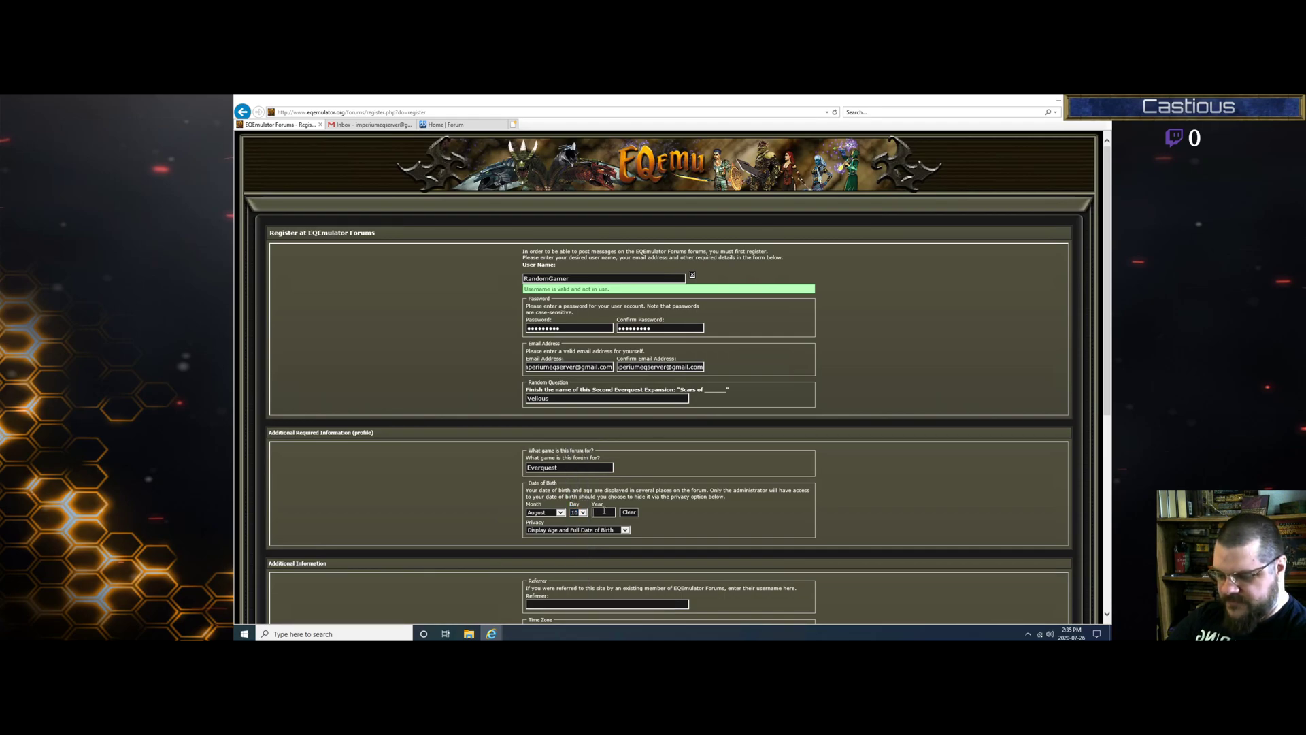
type("1978")
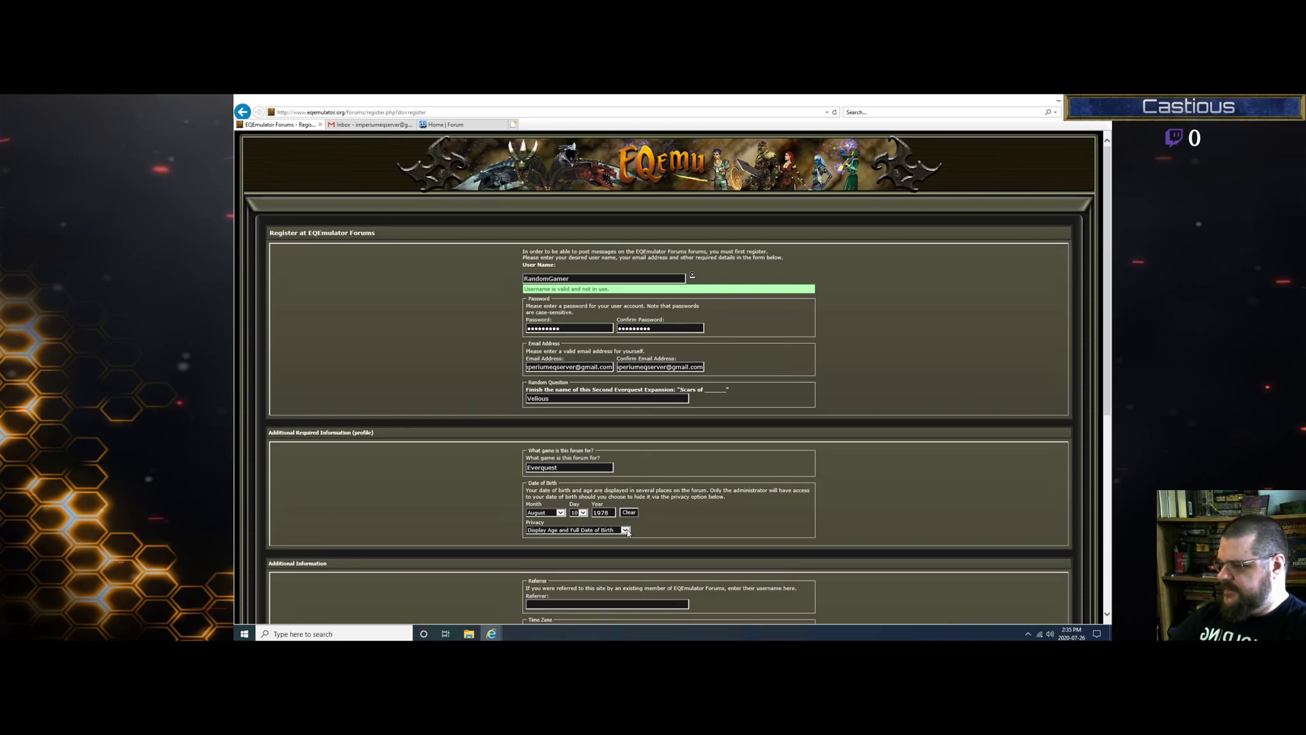
left_click(625, 530)
left_click(723, 517)
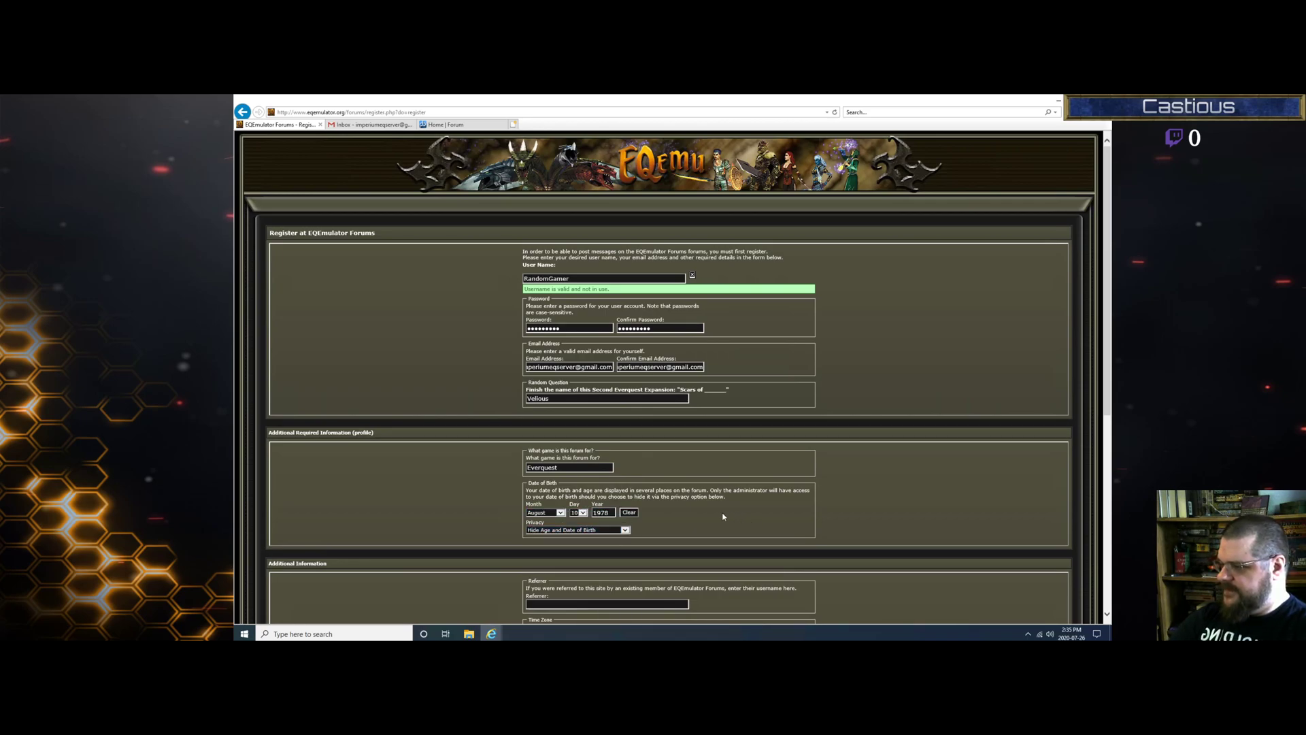
scroll(736, 530, "down", 5)
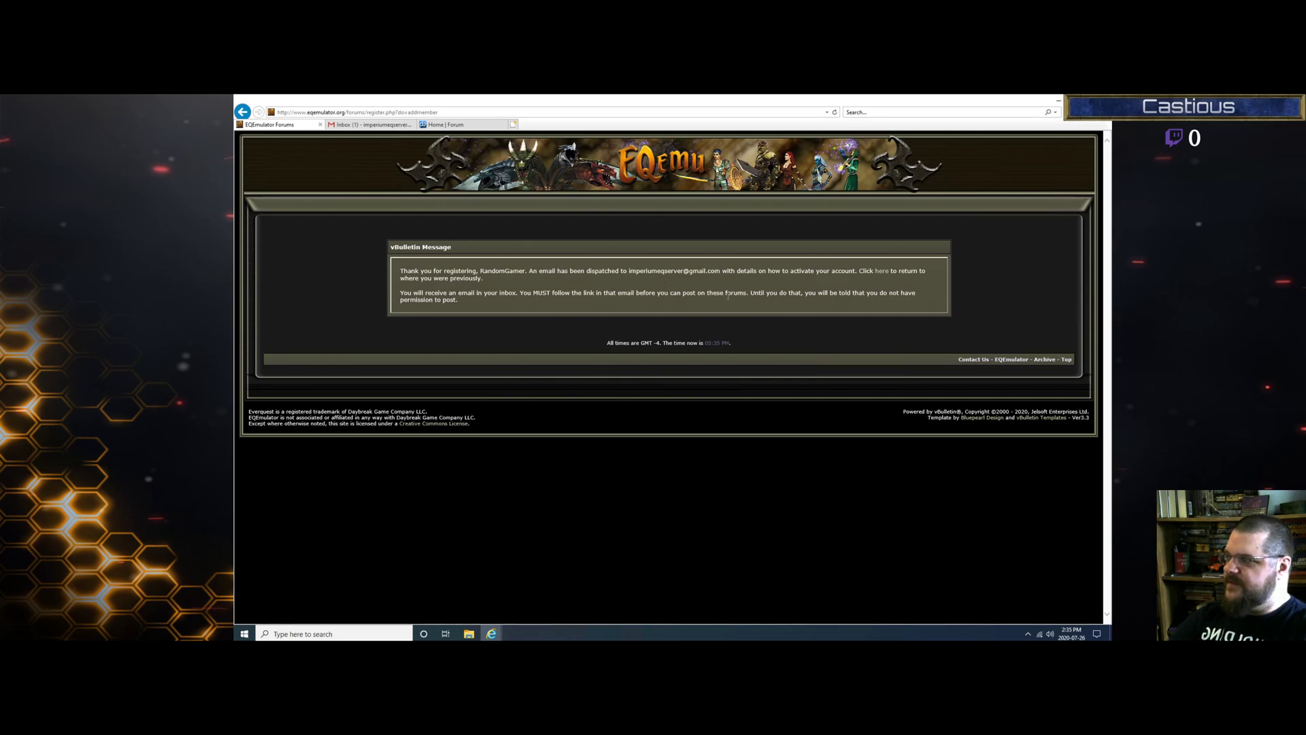
Step: Activate the new forum account from the activation e-mail in Gmail
left_click(371, 124)
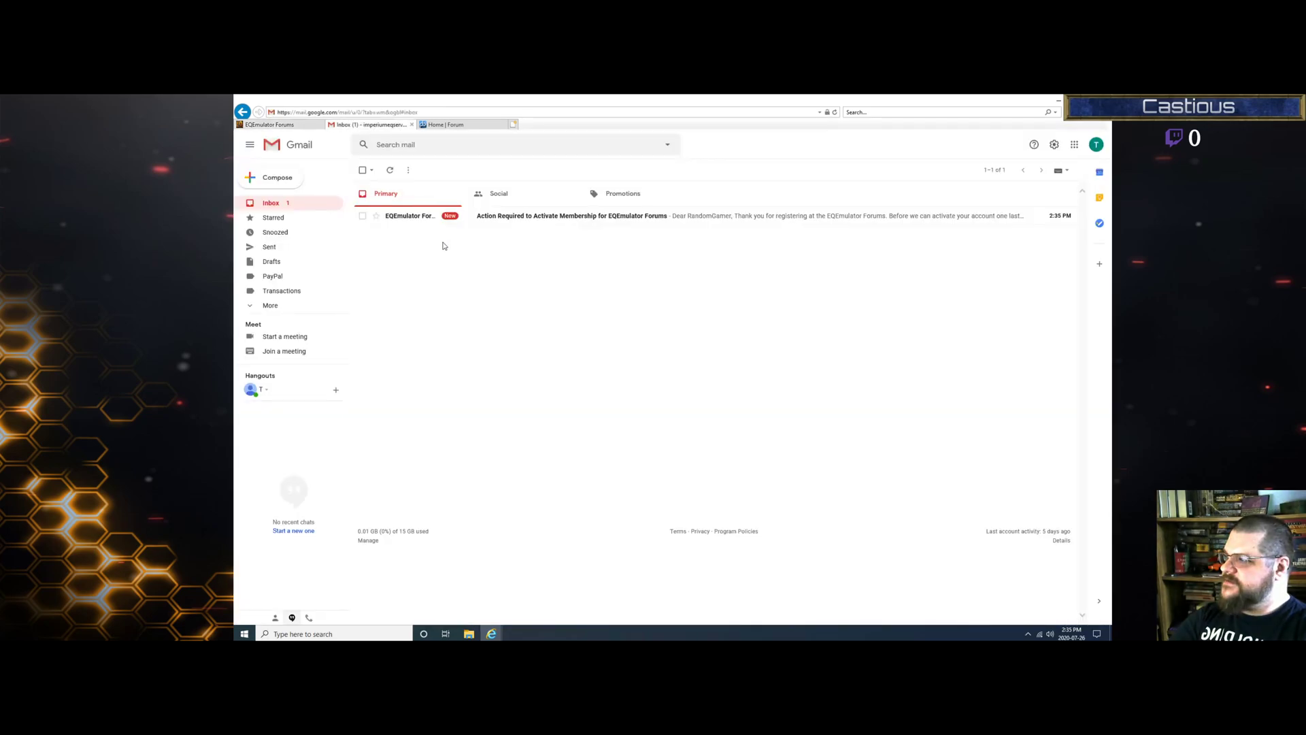
left_click(539, 217)
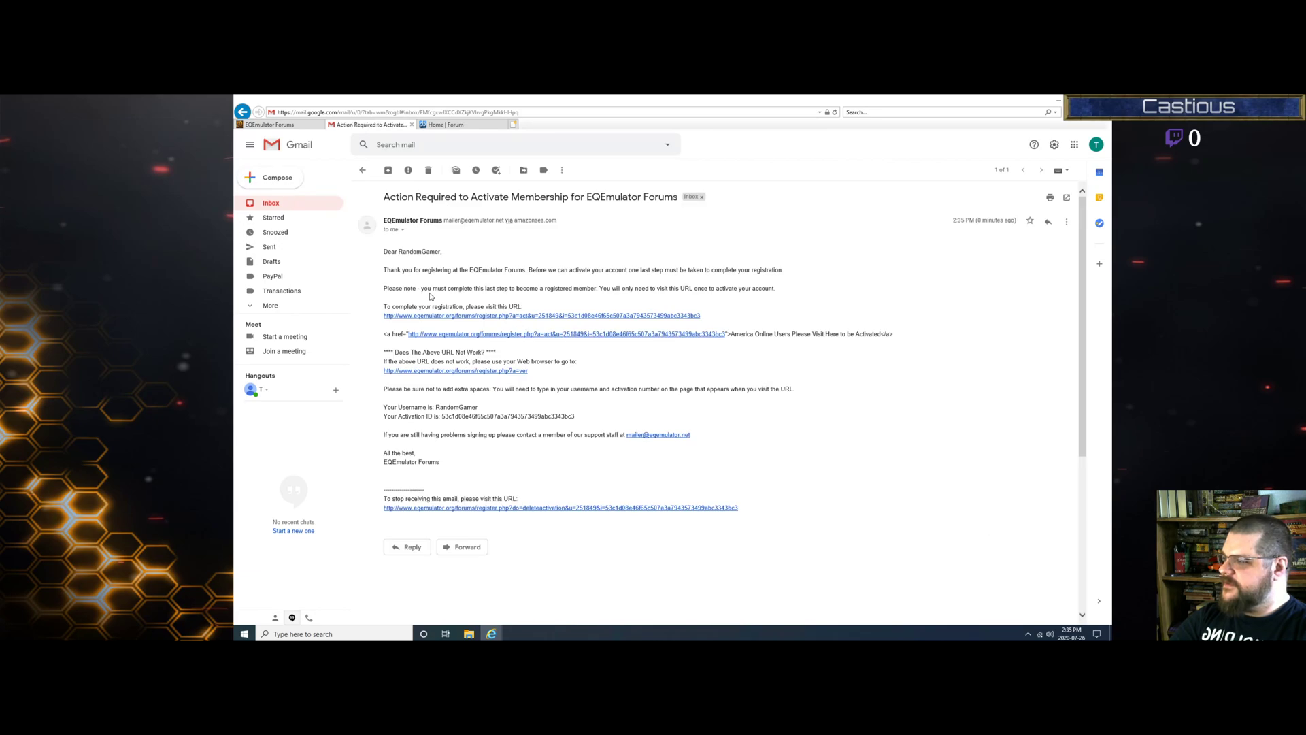
left_click(559, 320)
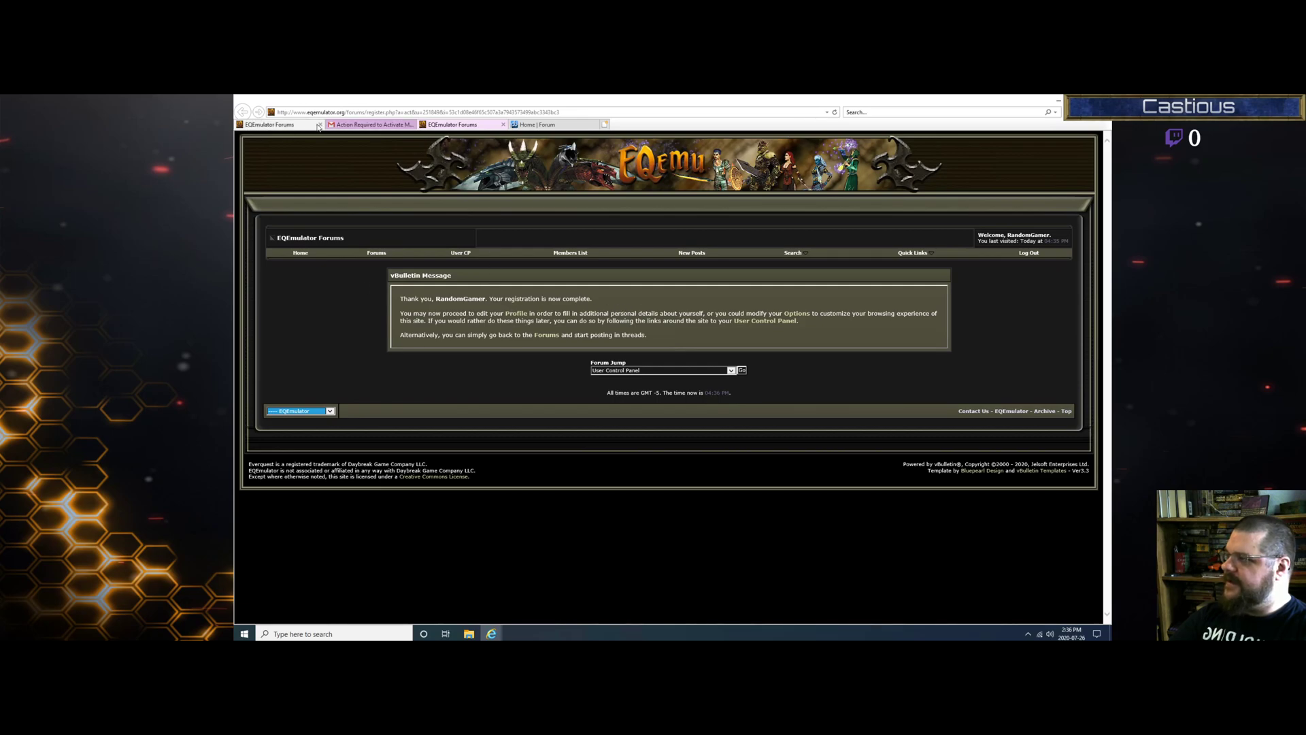
Step: Close the extra forum tab and go to the EQEmulator Server List from Favorites
left_click(504, 125)
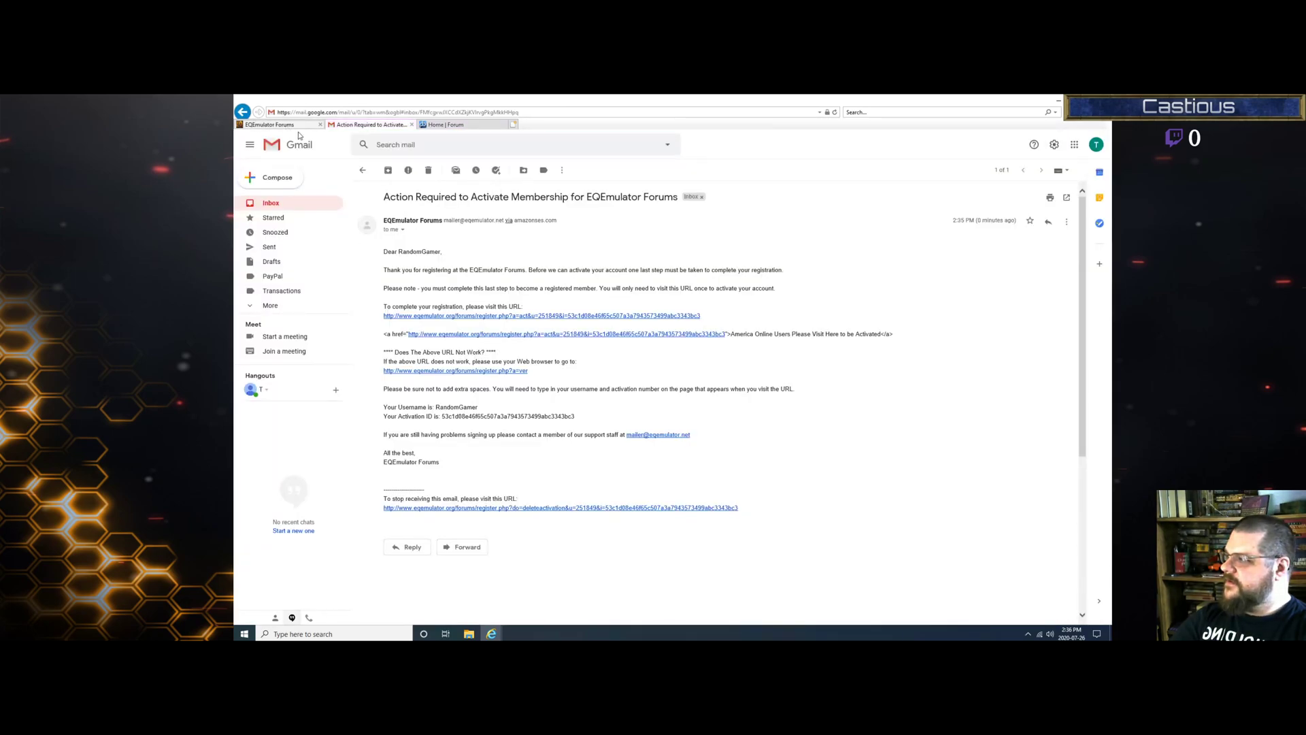
left_click(291, 125)
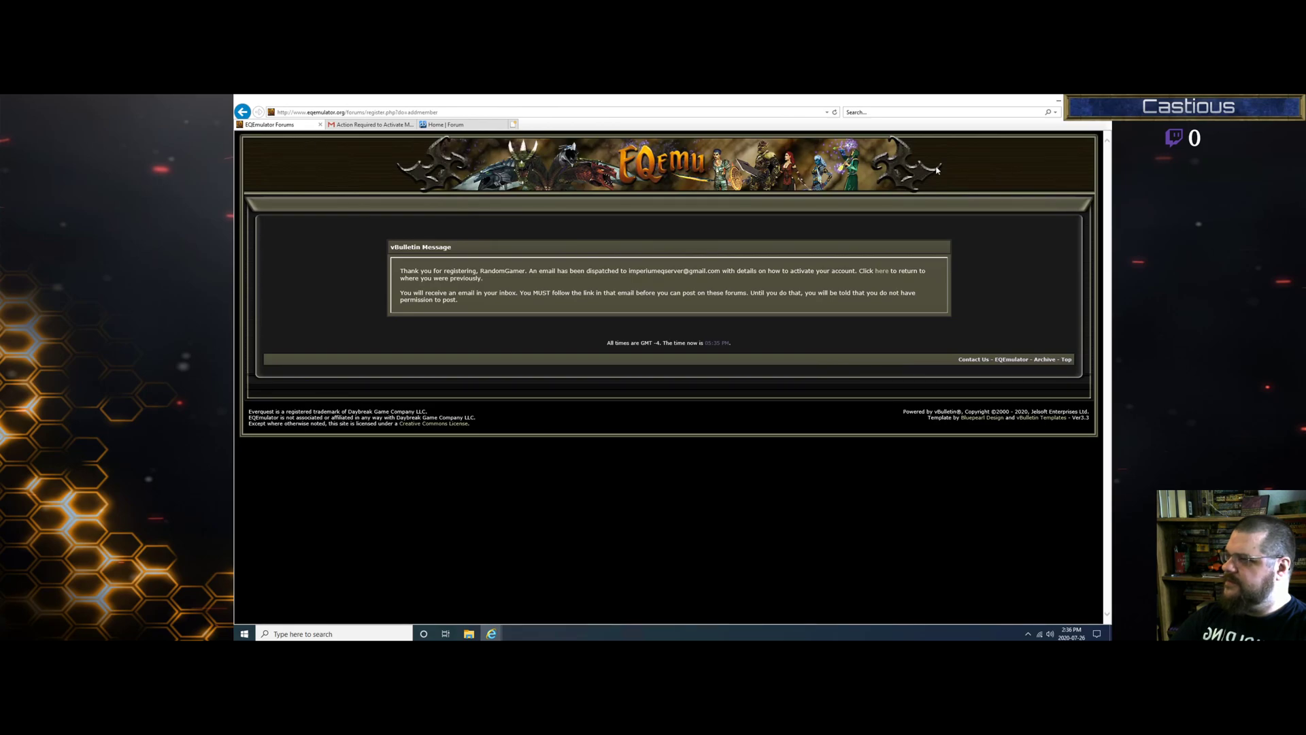
left_click(1082, 121)
left_click(1017, 168)
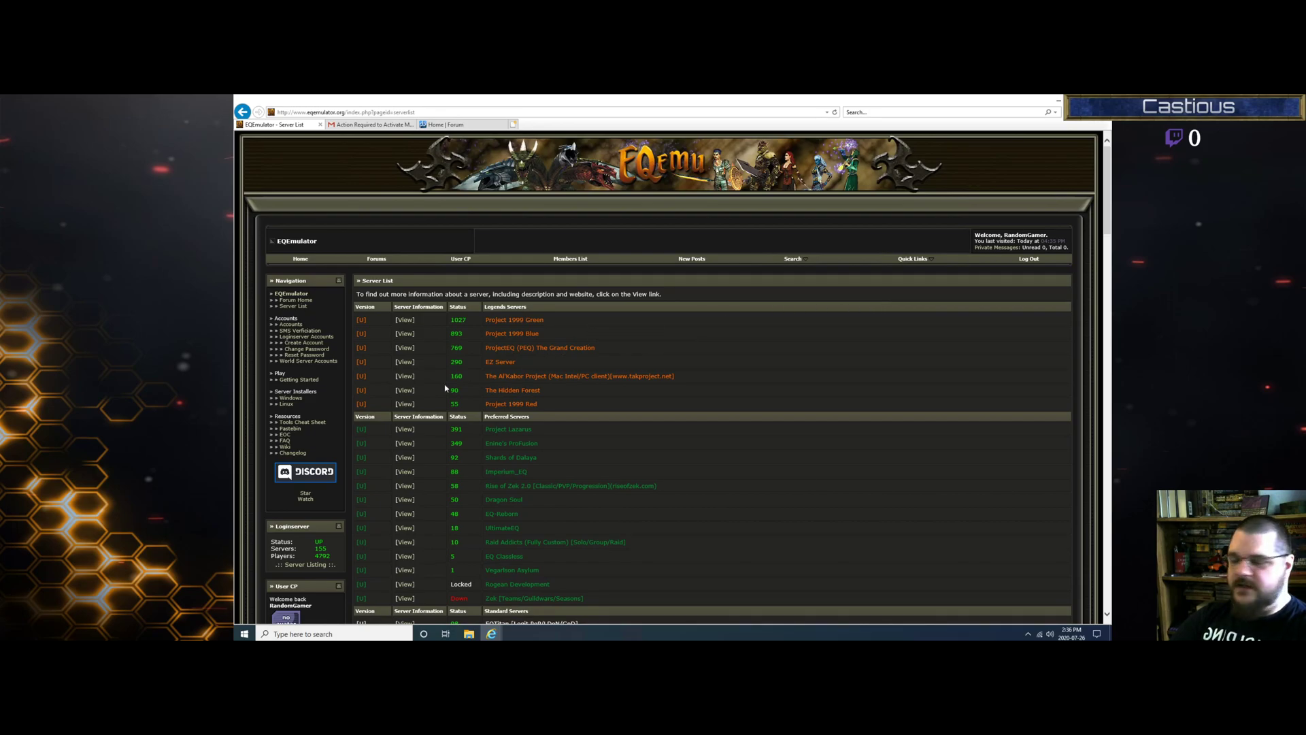
Step: Create a loginserver account with the chosen username and password, then return to Gmail
left_click(310, 344)
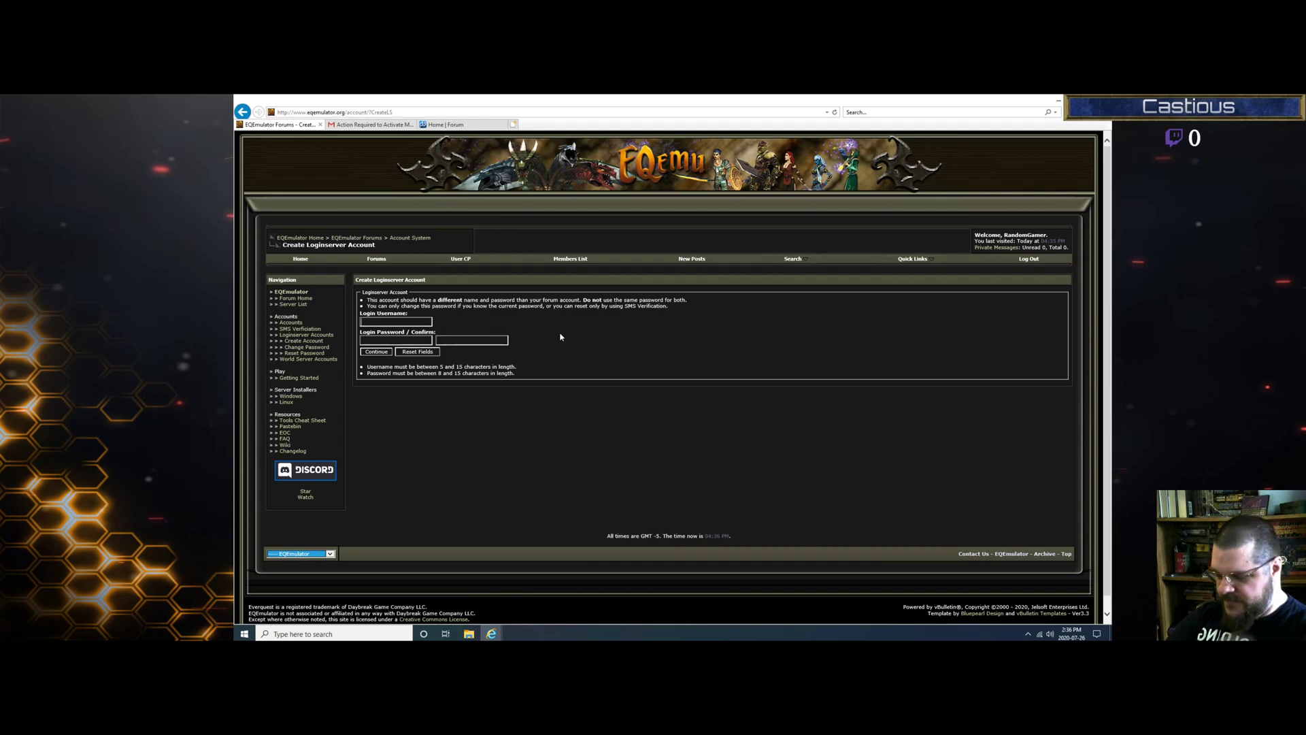
type("Random")
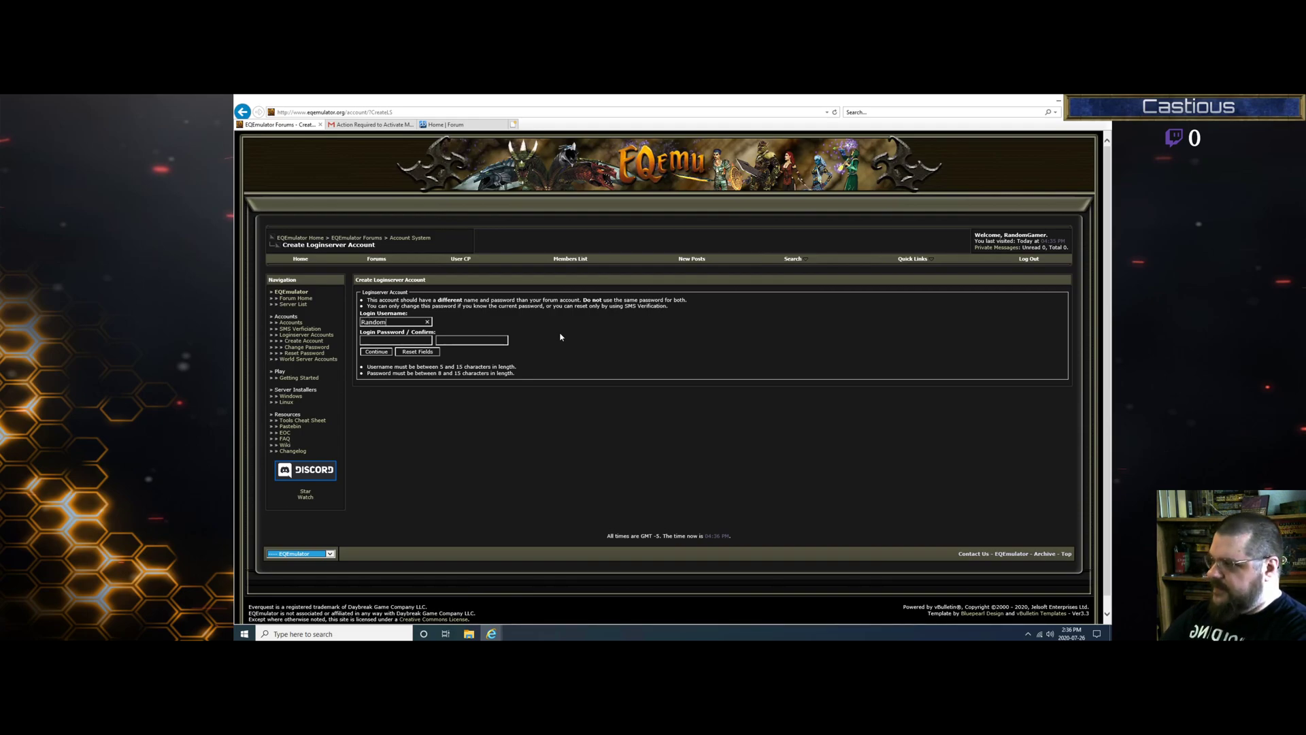
type("Ga")
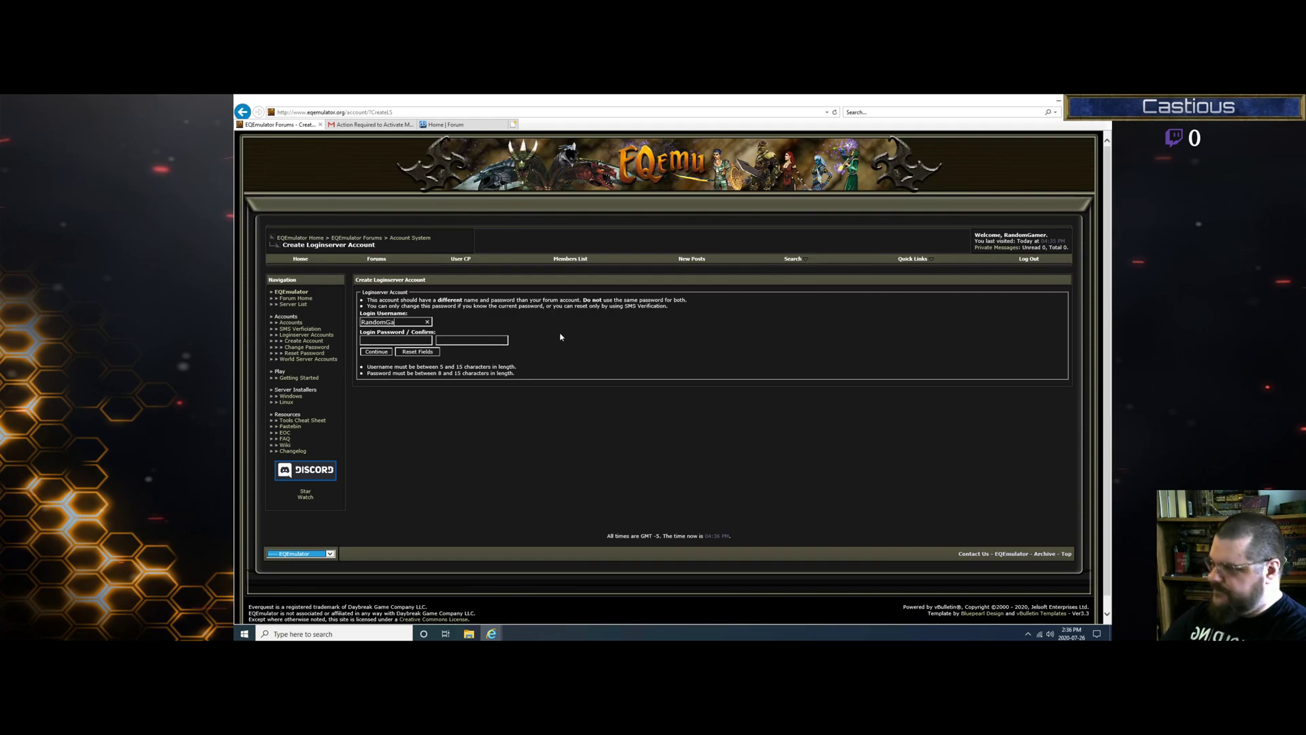
type("mer")
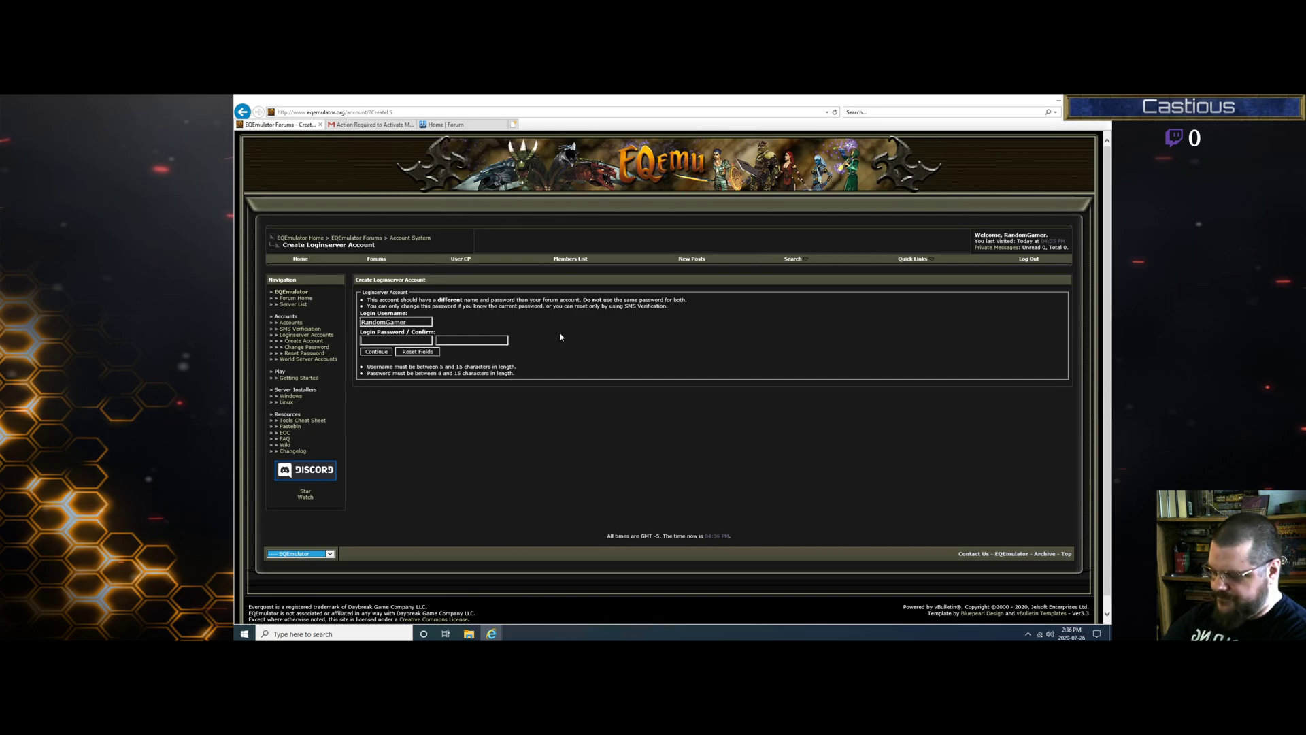
type("•••••••••")
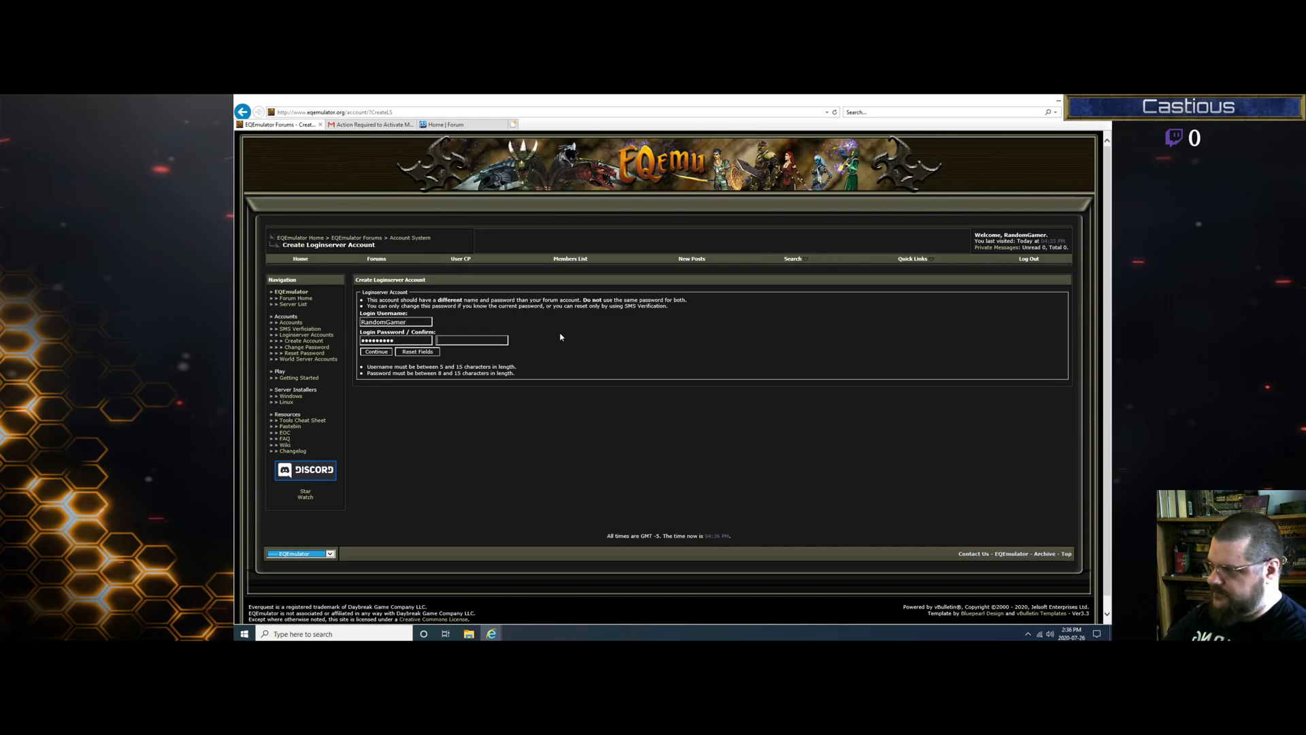
type("•••••")
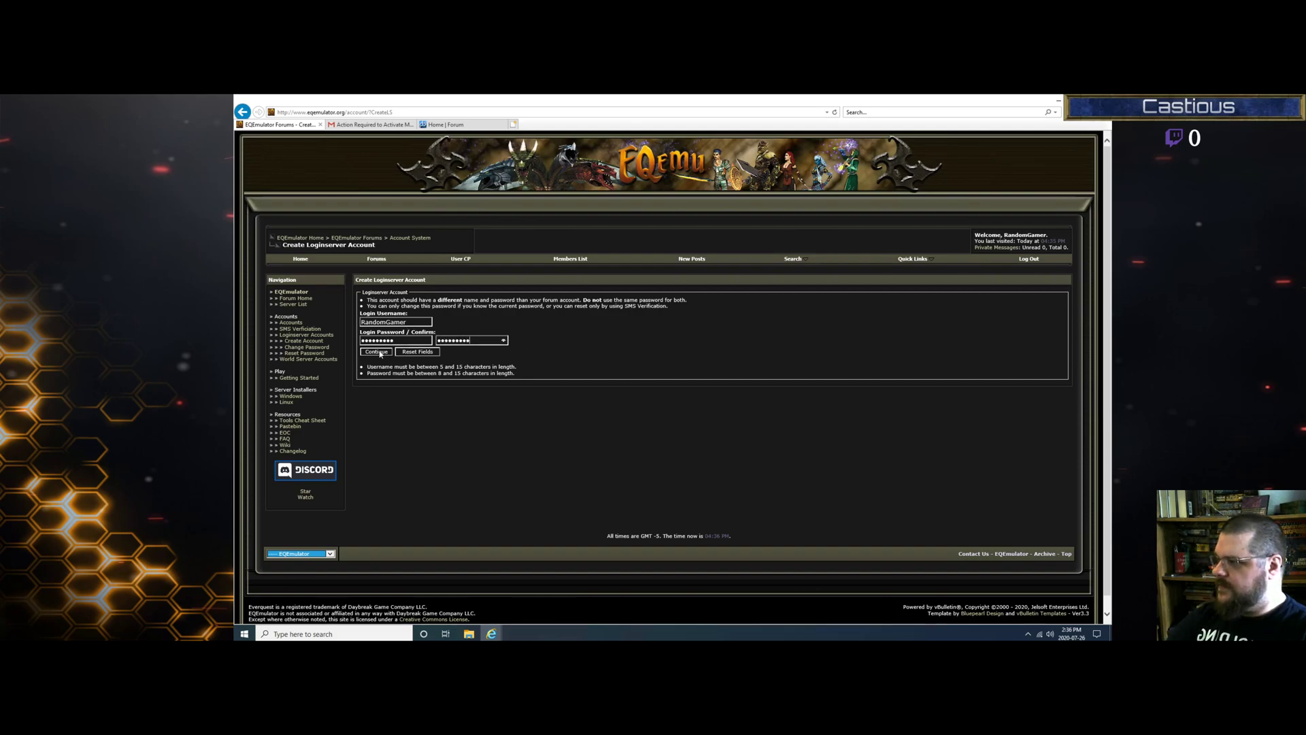
key("Return")
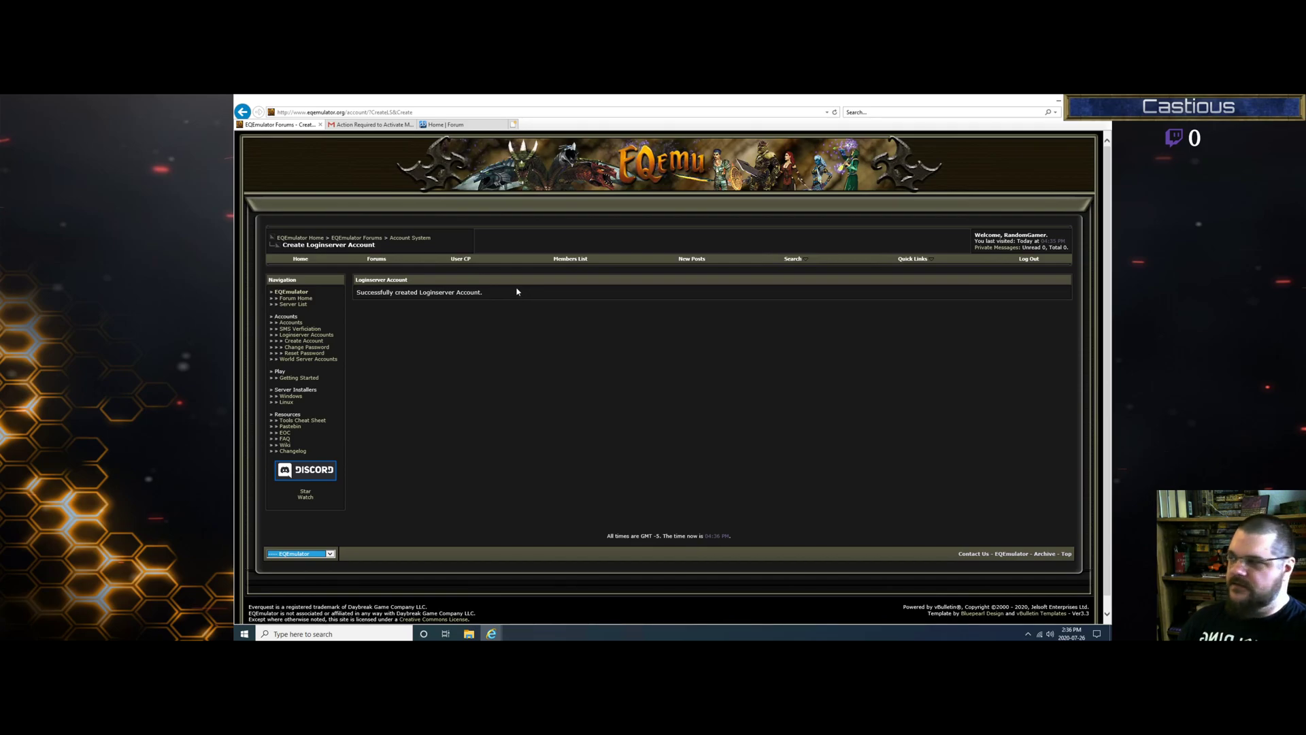
left_click(371, 125)
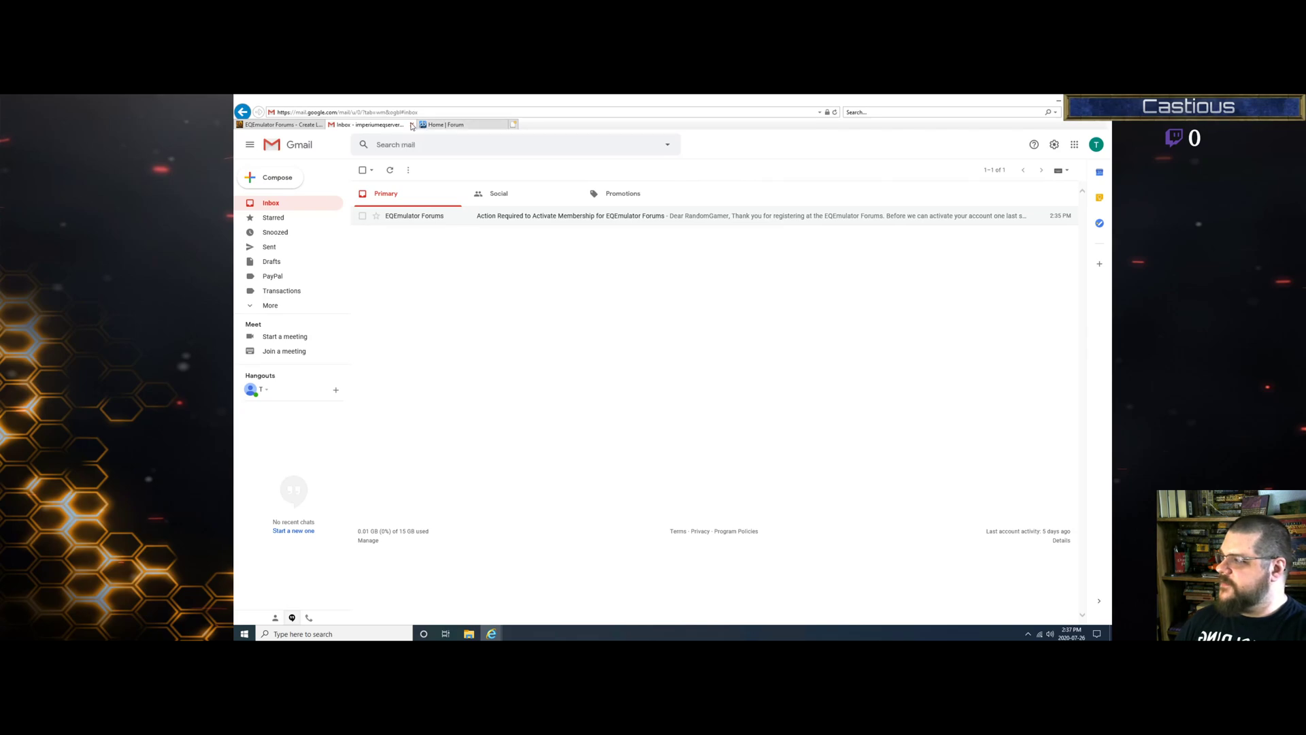
Step: Close the Gmail and EQEmulator tabs and open the Official Imperium RoF2 client thread in General Discussion
left_click(412, 125)
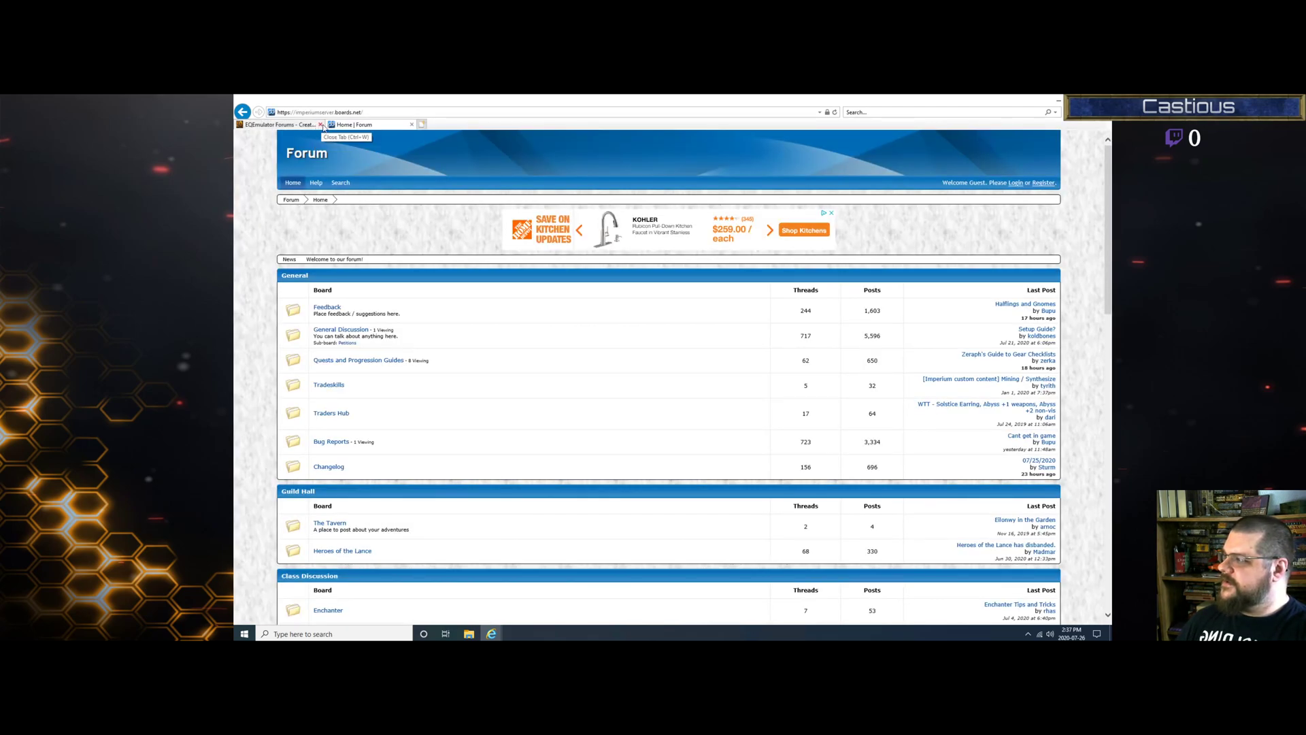
left_click(321, 125)
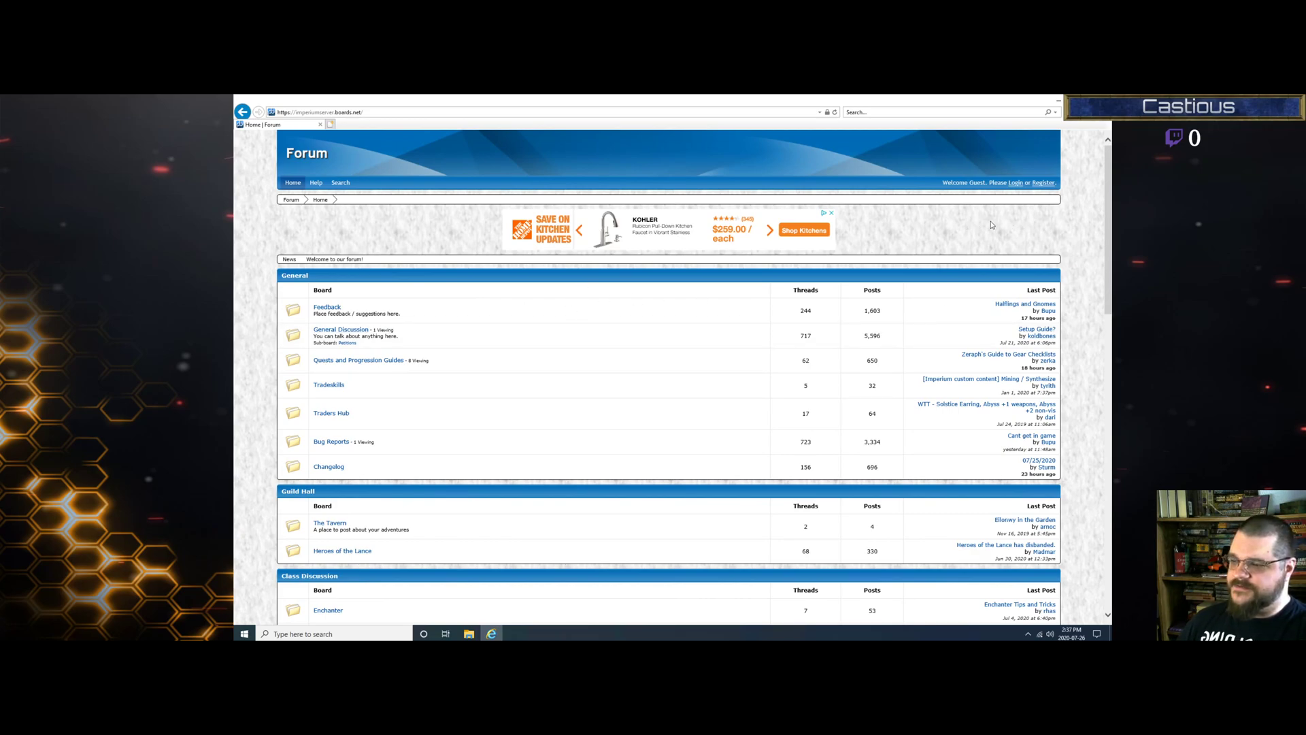
left_click(348, 335)
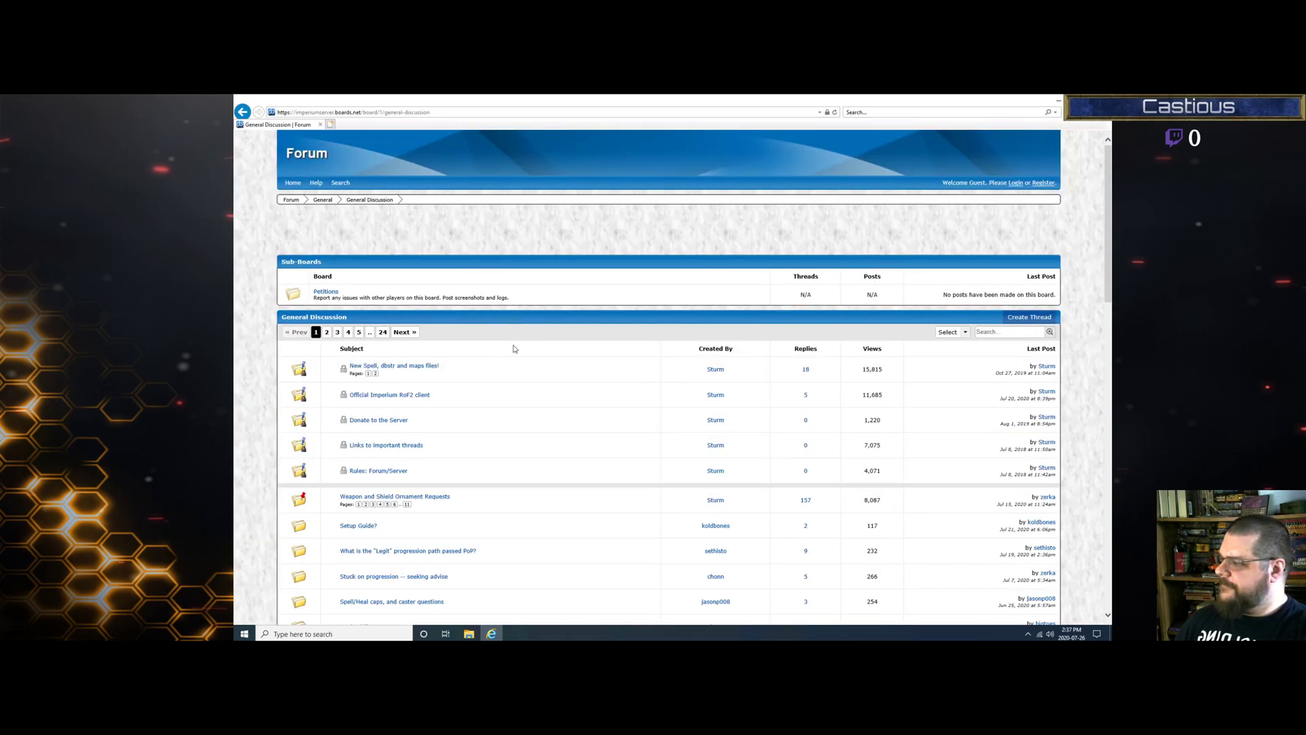
left_click(414, 401)
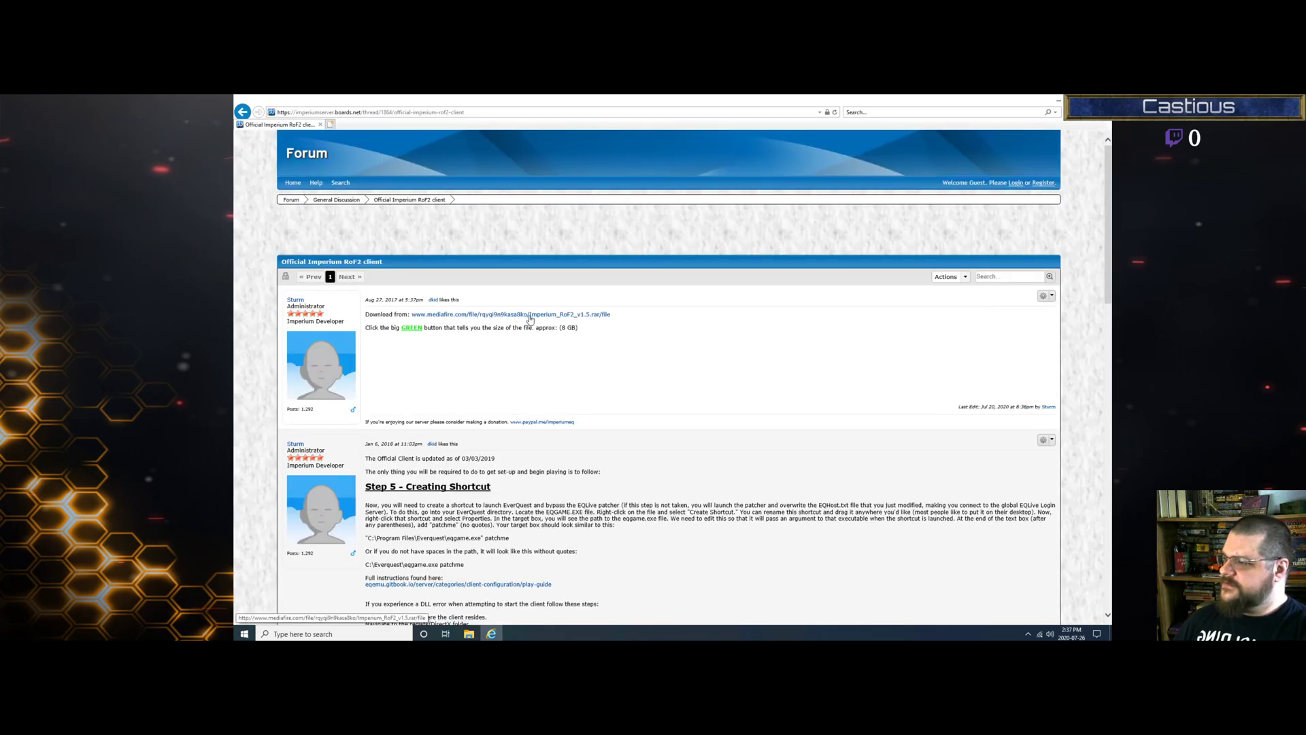
Step: Visit the MediaFire page for Imperium RoF2_v1.5.rar, close it, and go back to General Discussion
left_click(512, 315)
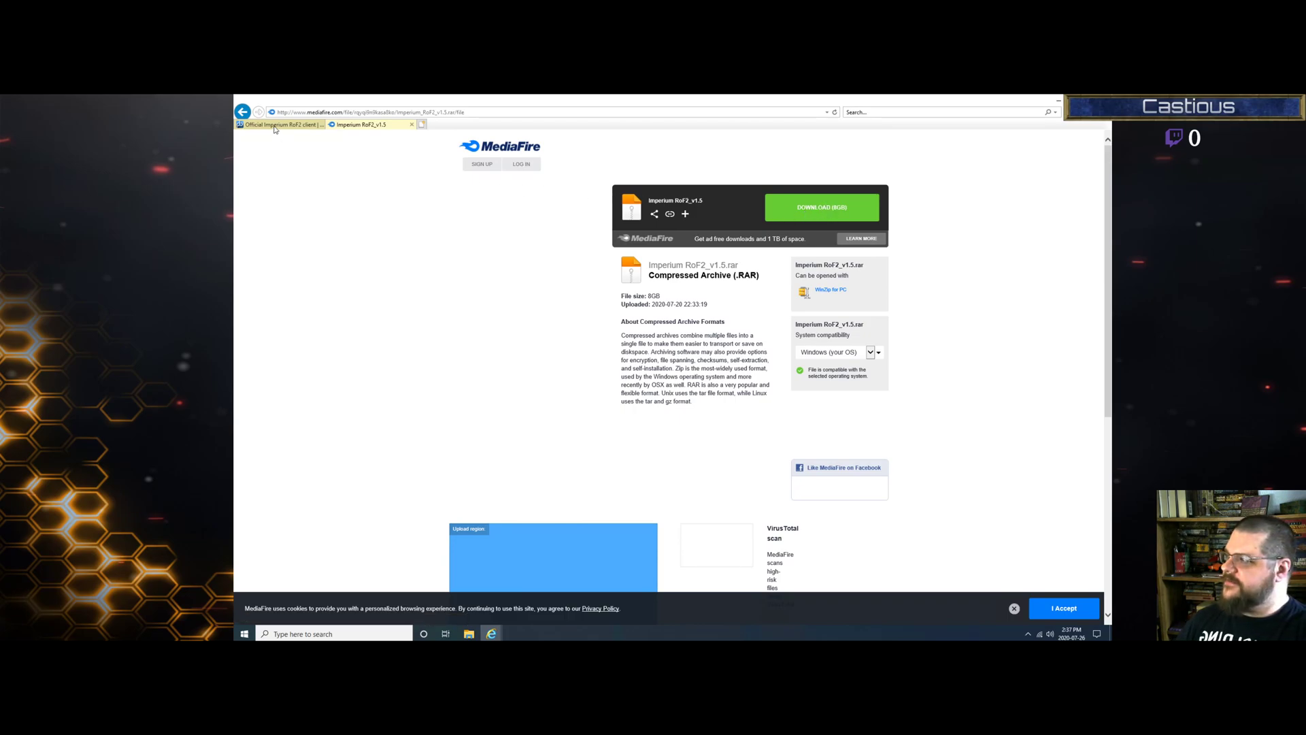
left_click(412, 124)
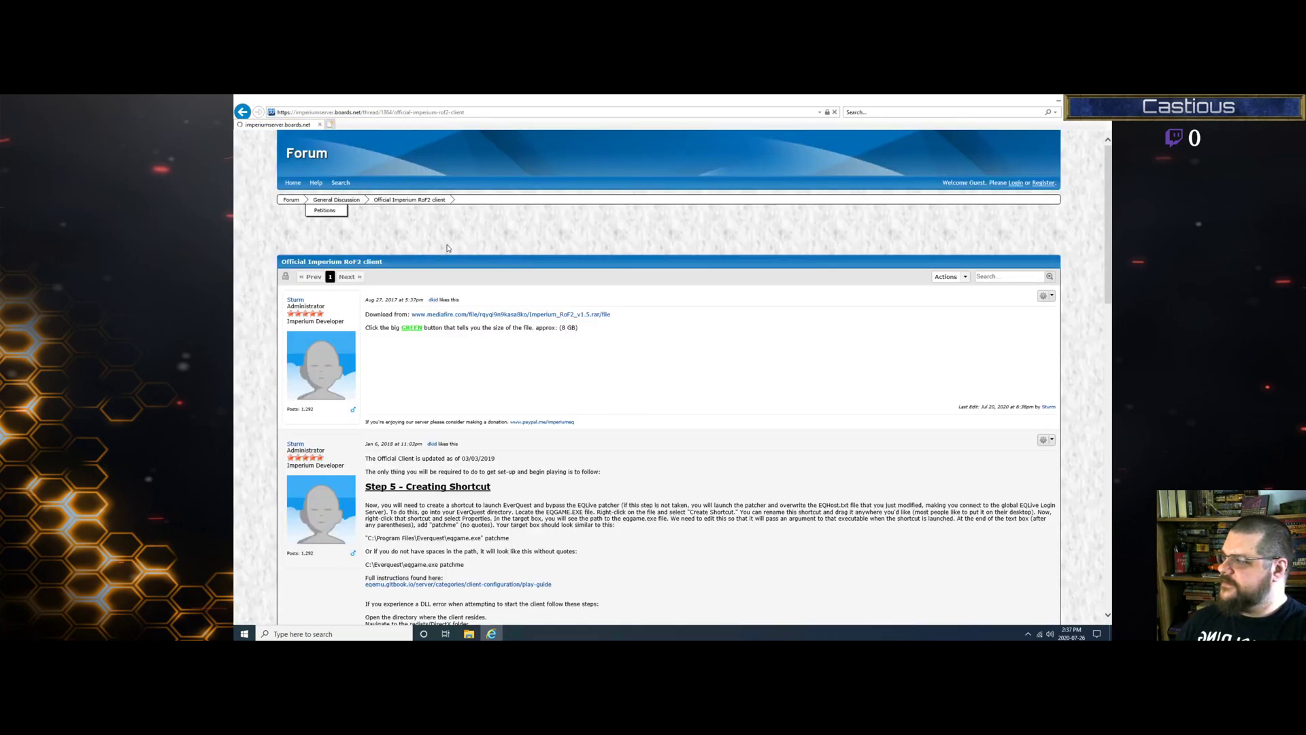
key("alt+Left")
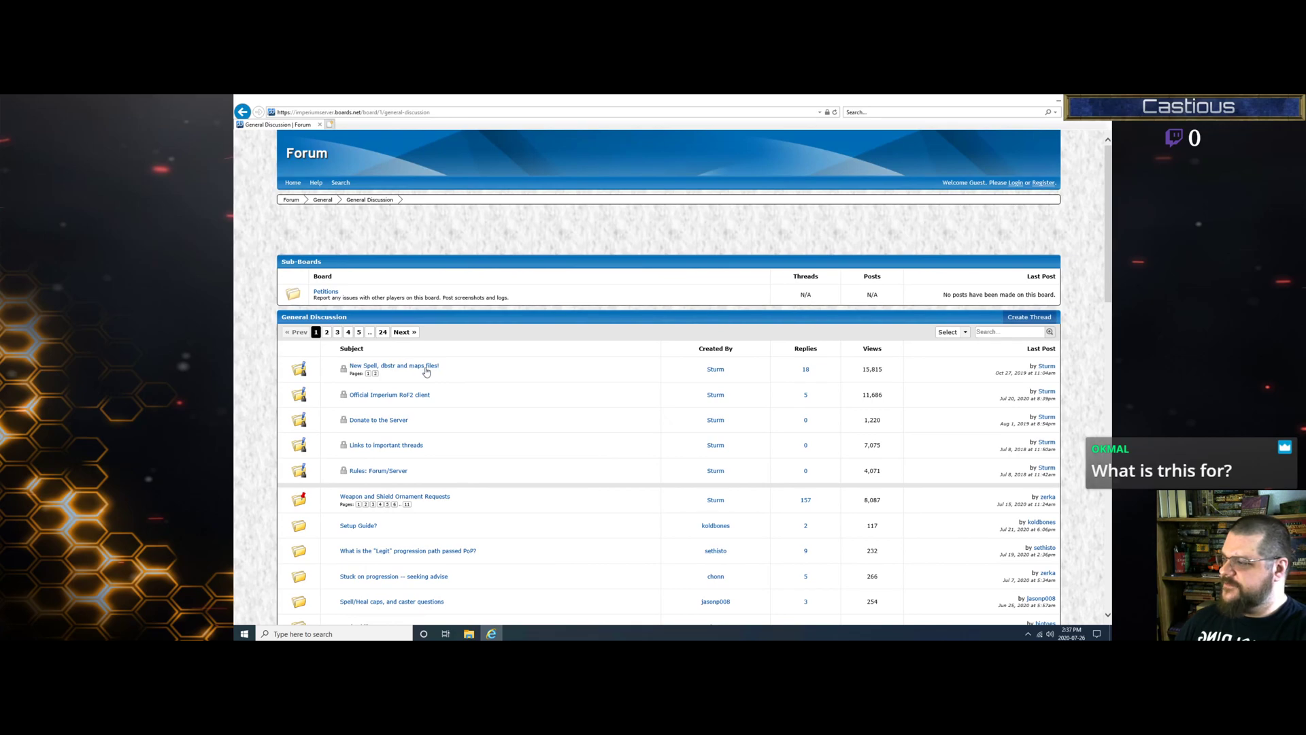
Step: Open the New Spell, dbstr and maps files! thread, visit the dbstr_us MediaFire page, then show the desktop
left_click(427, 367)
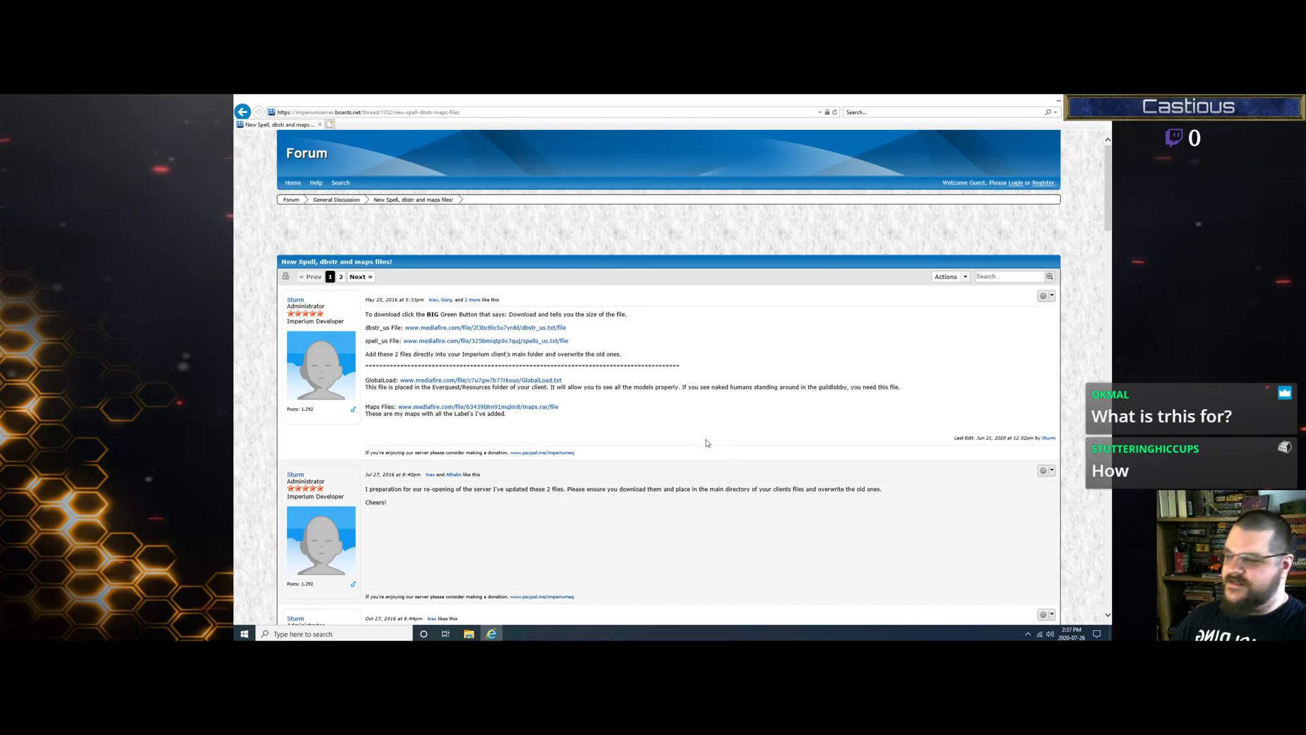
left_click_drag(976, 438, 1024, 436)
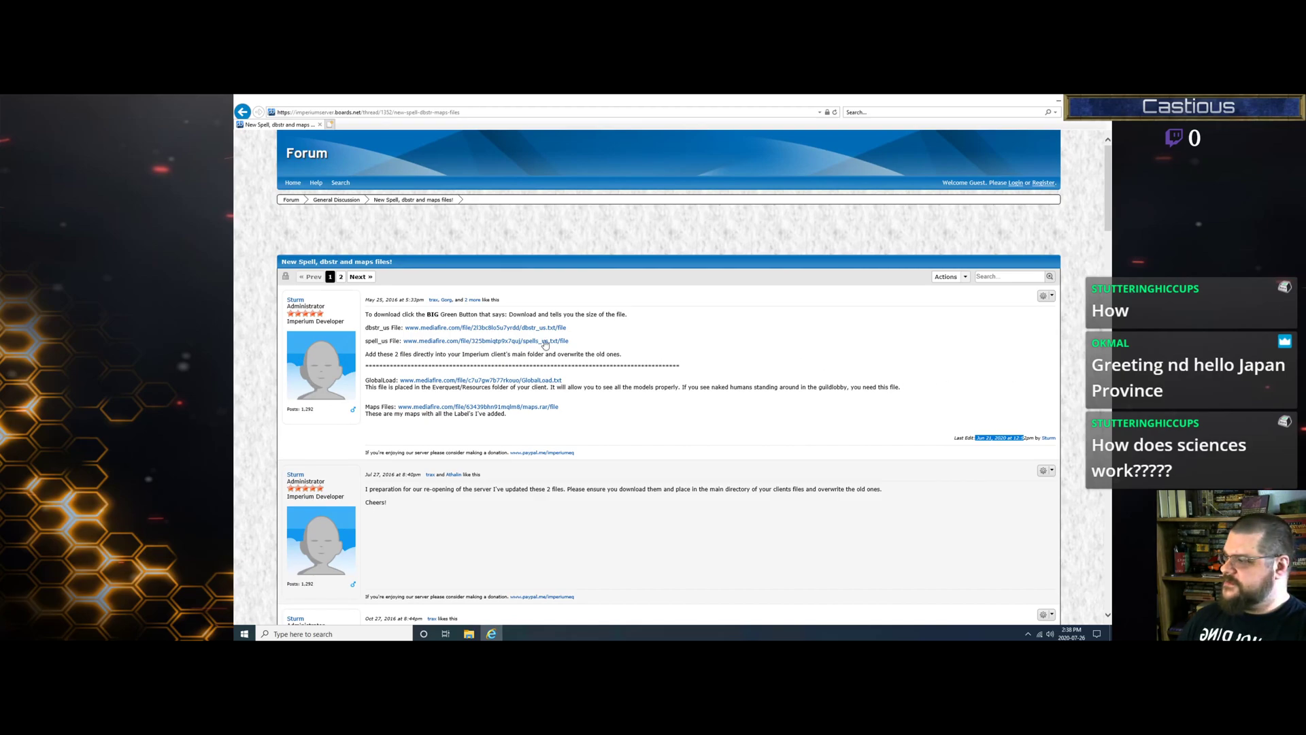
left_click_drag(366, 330, 537, 348)
left_click(619, 344)
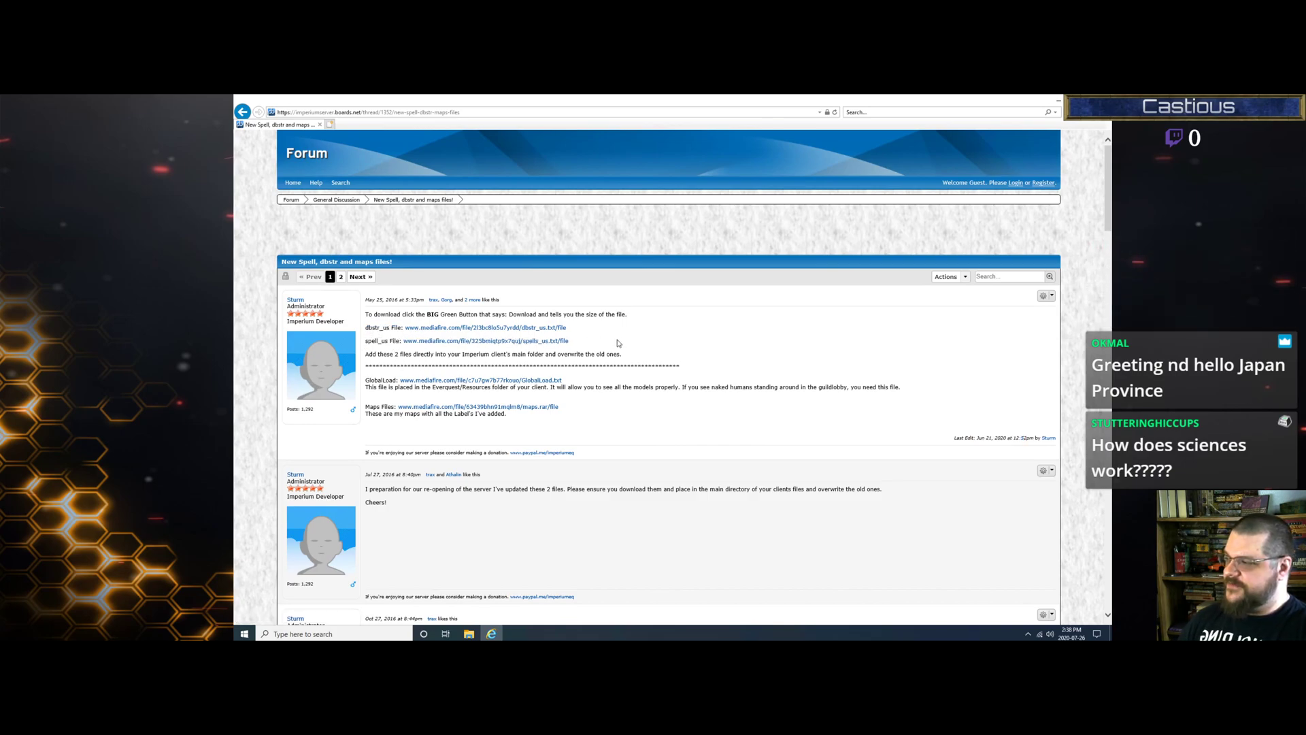
left_click(543, 328)
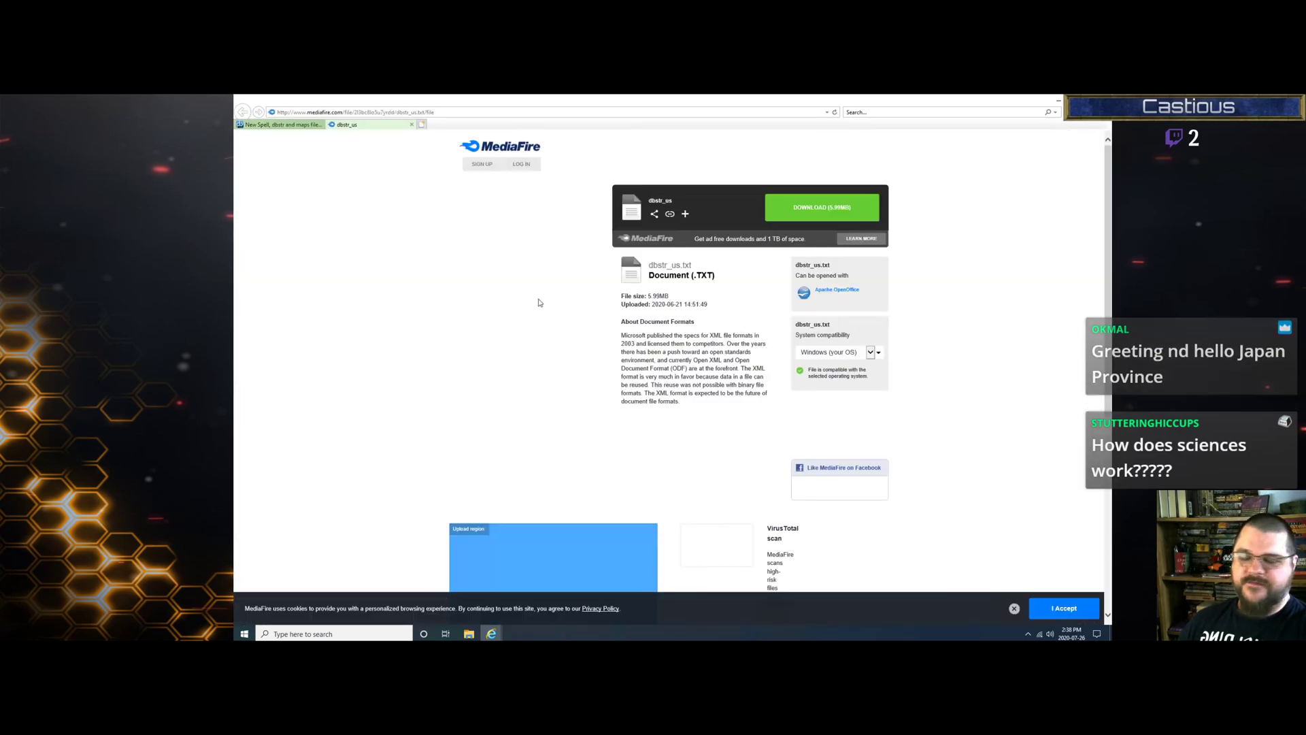
left_click(411, 124)
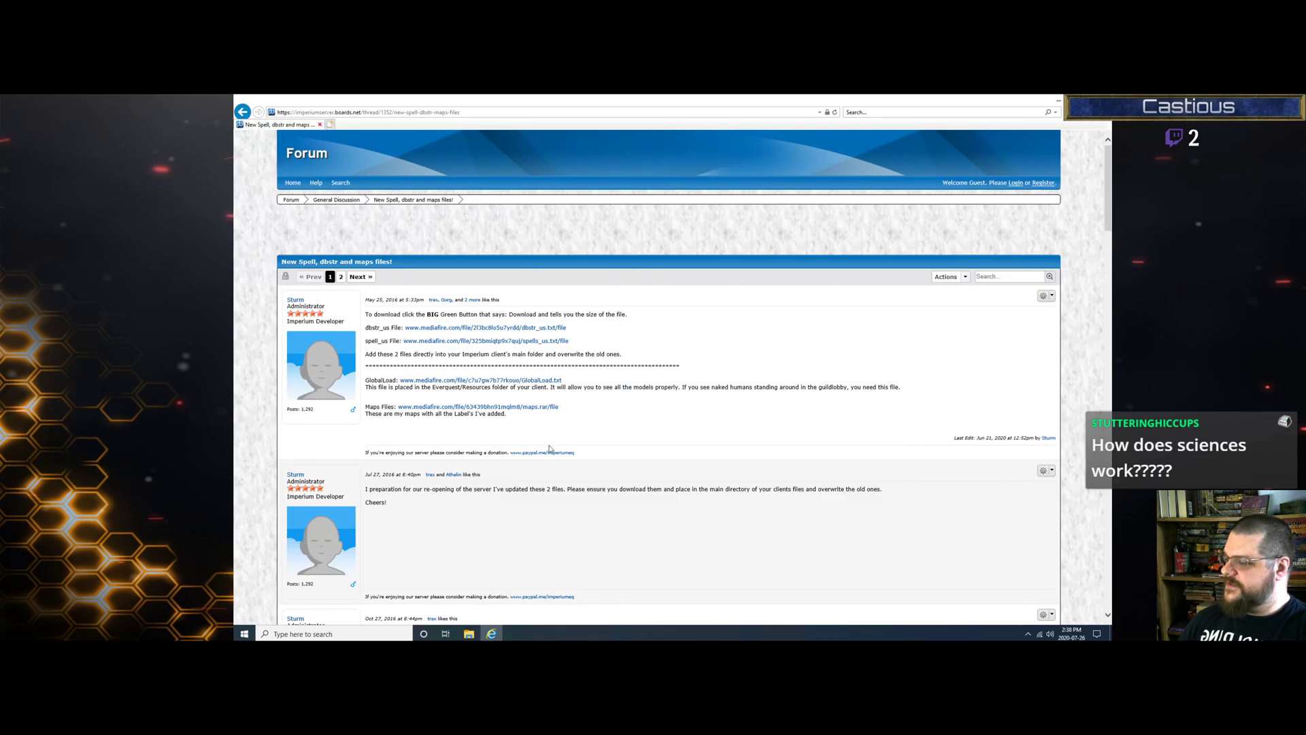
key("super+d")
Step: In the Downloads folder, choose Extract files... for the Imperium RoF2_v1.5 archive
left_click(469, 634)
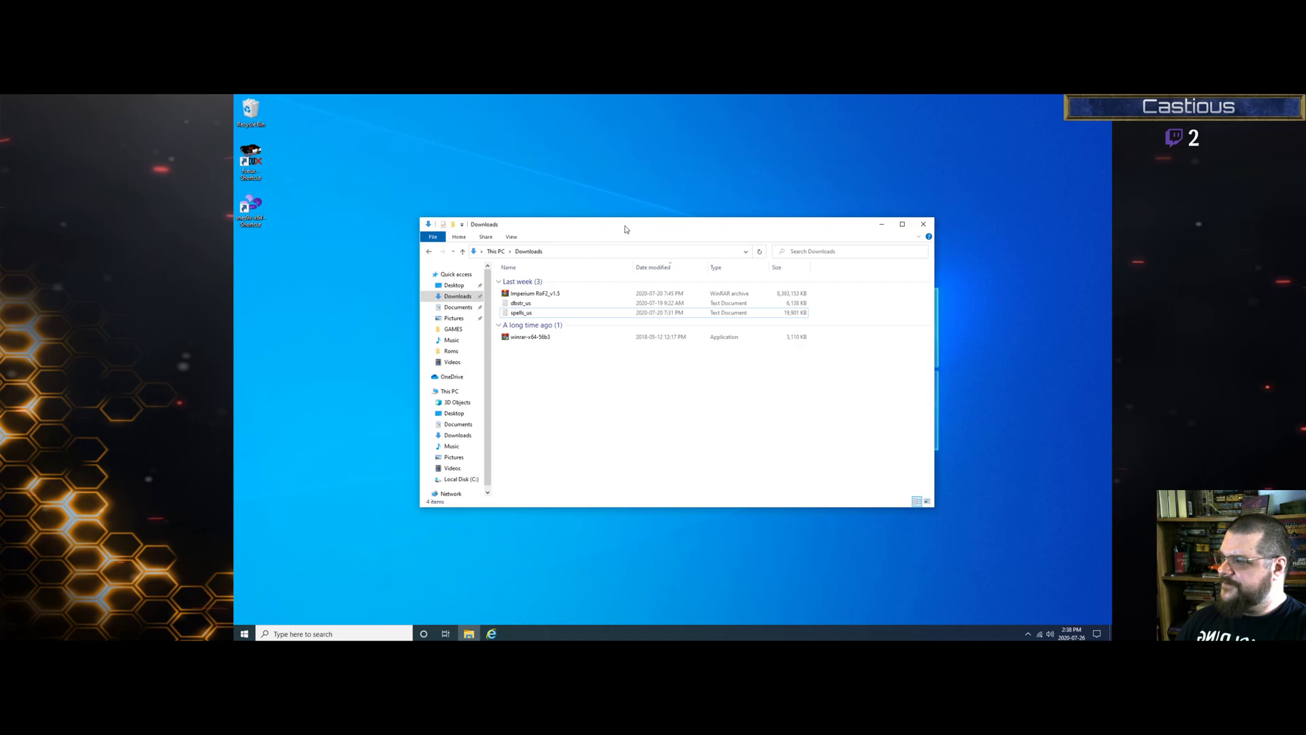
left_click_drag(626, 230, 686, 143)
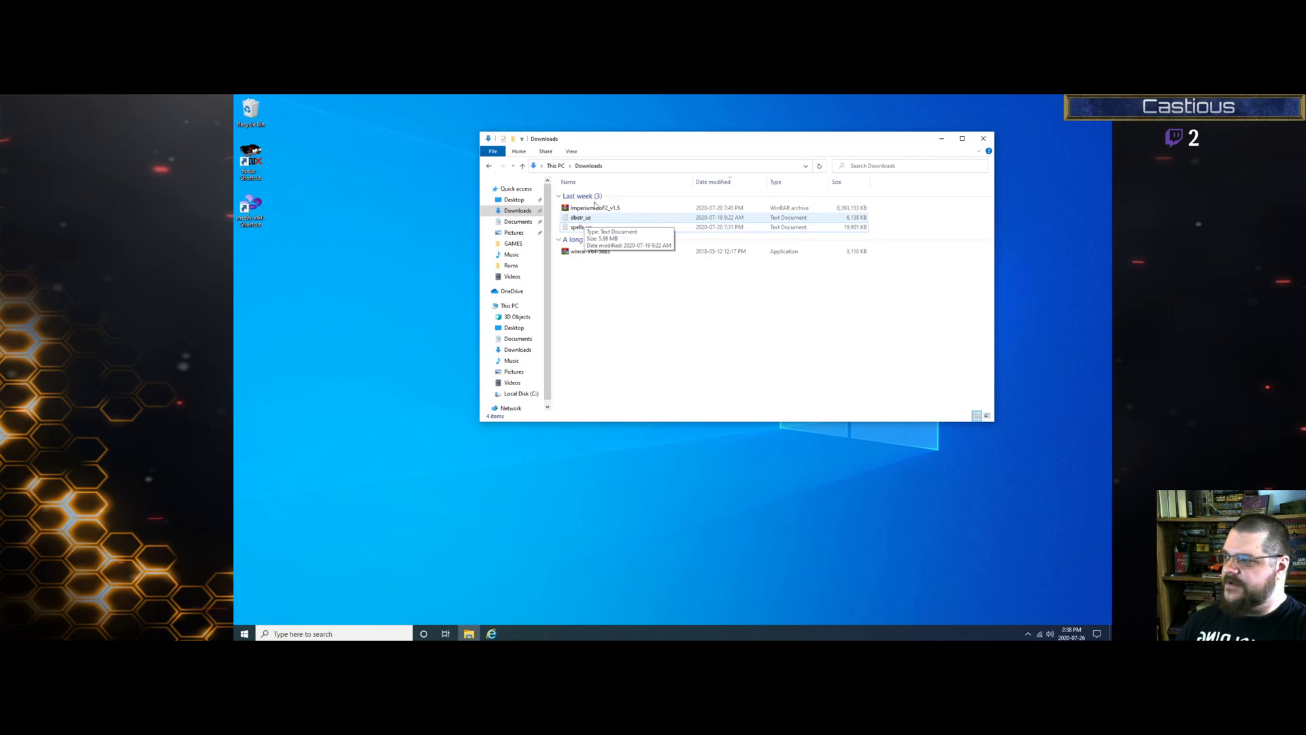
left_click(597, 211)
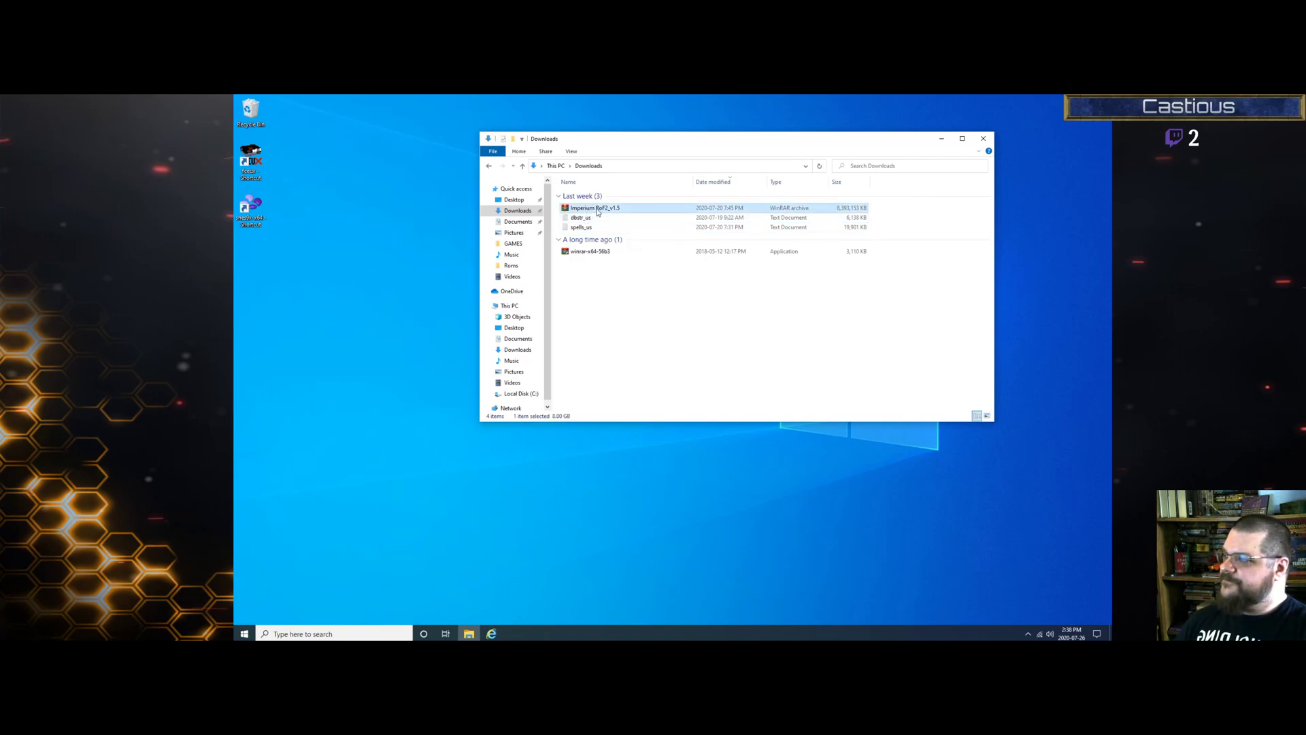
right_click(597, 213)
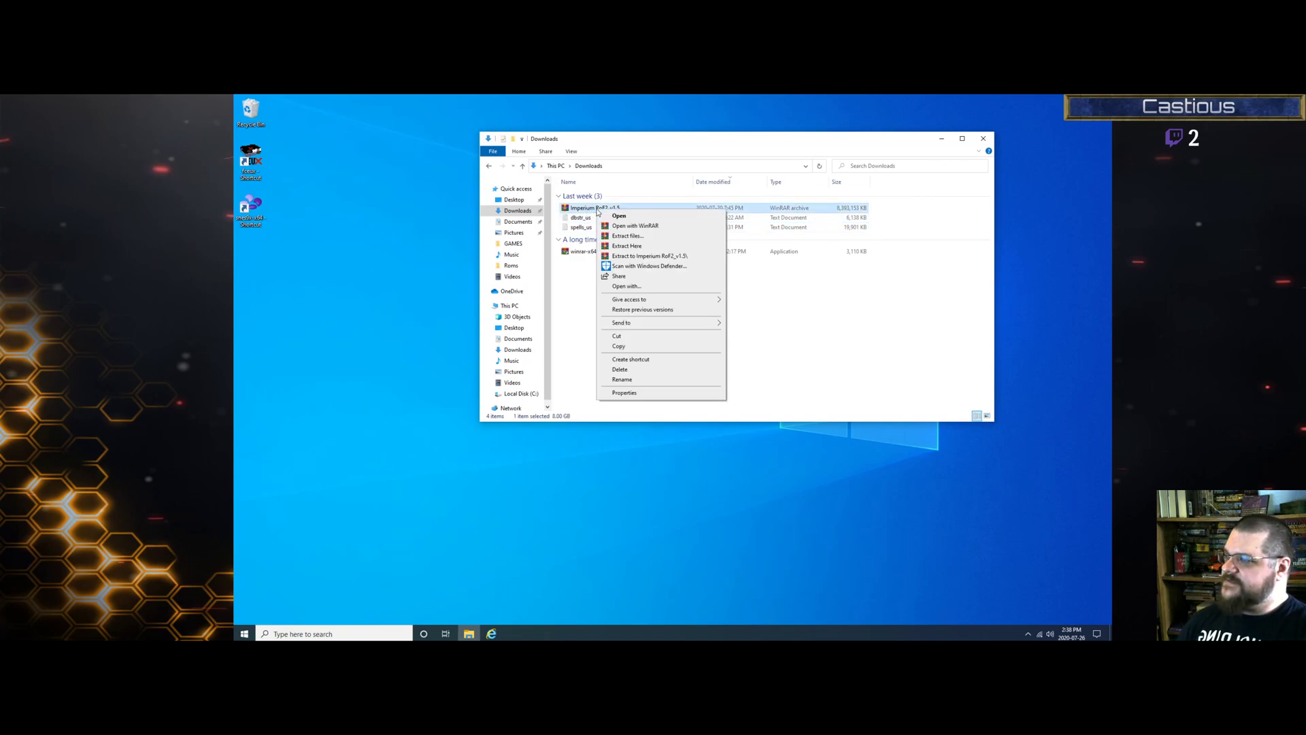
left_click(628, 237)
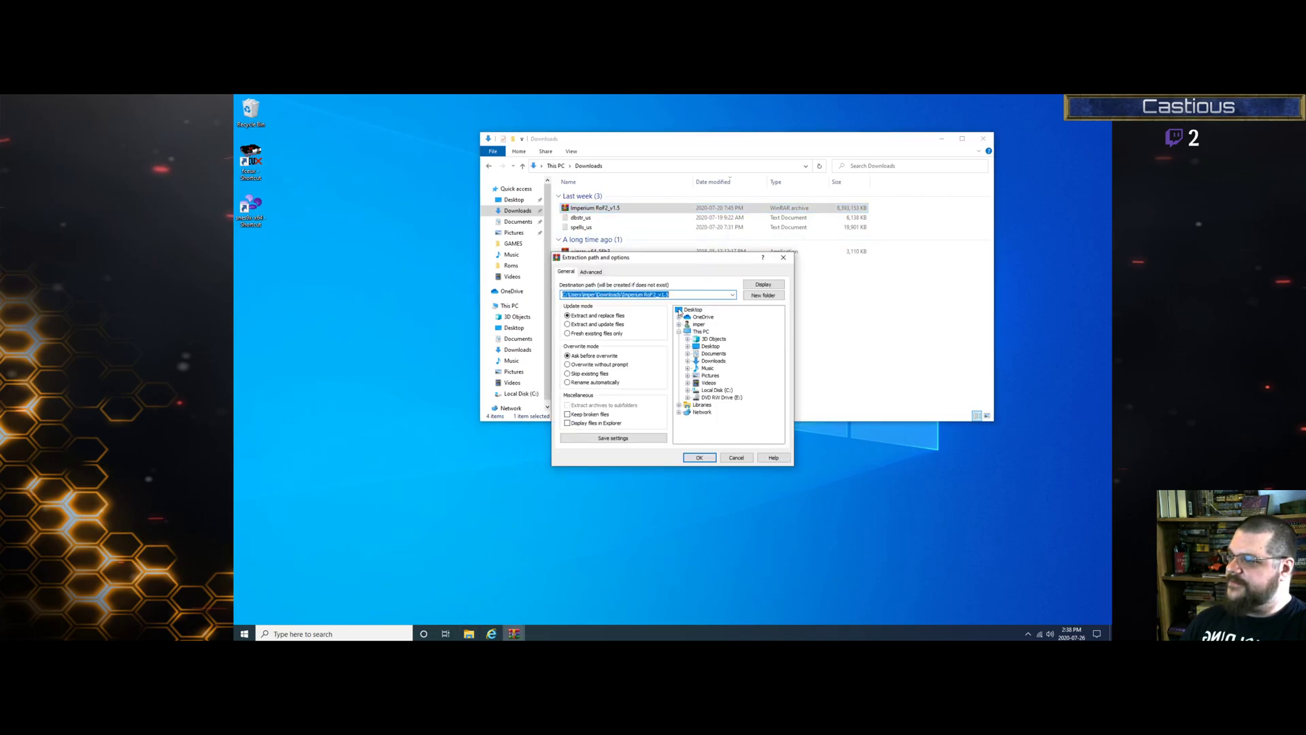
Step: Set Desktop as the extraction destination and start extracting Imperium RoF2_v1.5
left_click(708, 347)
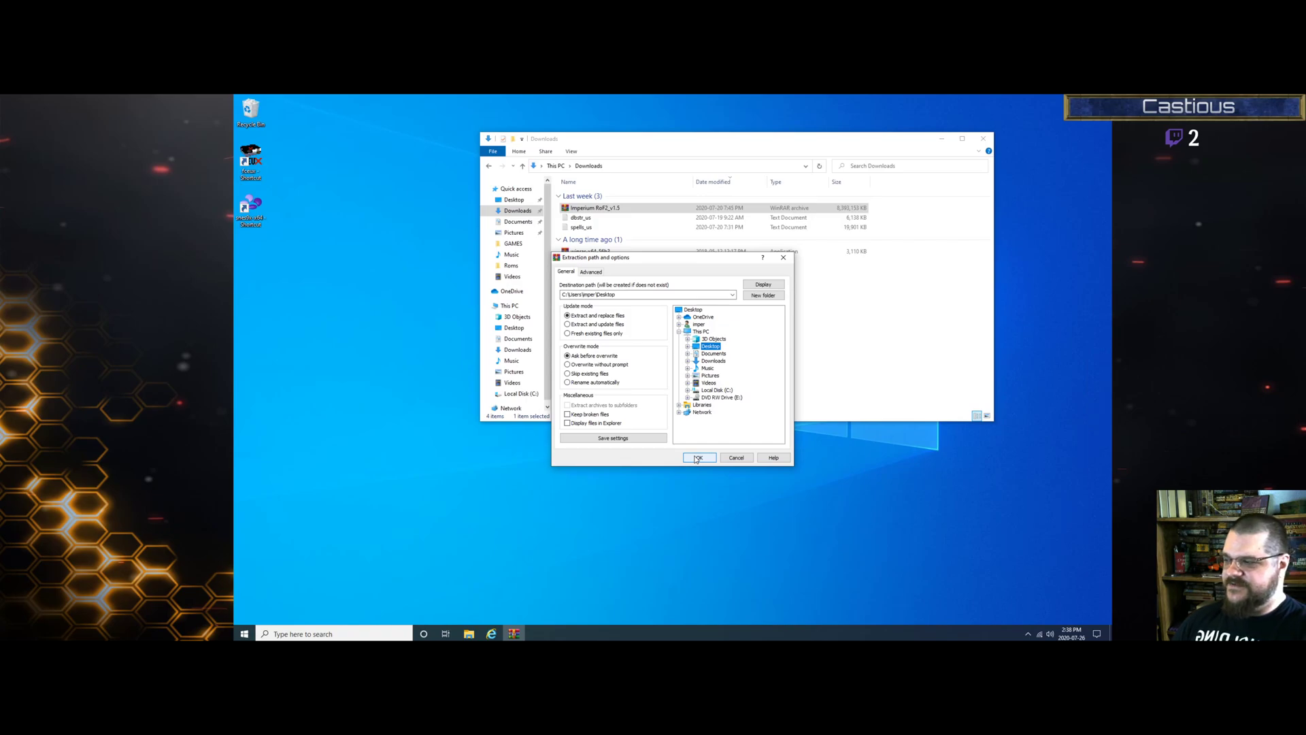
key("Return")
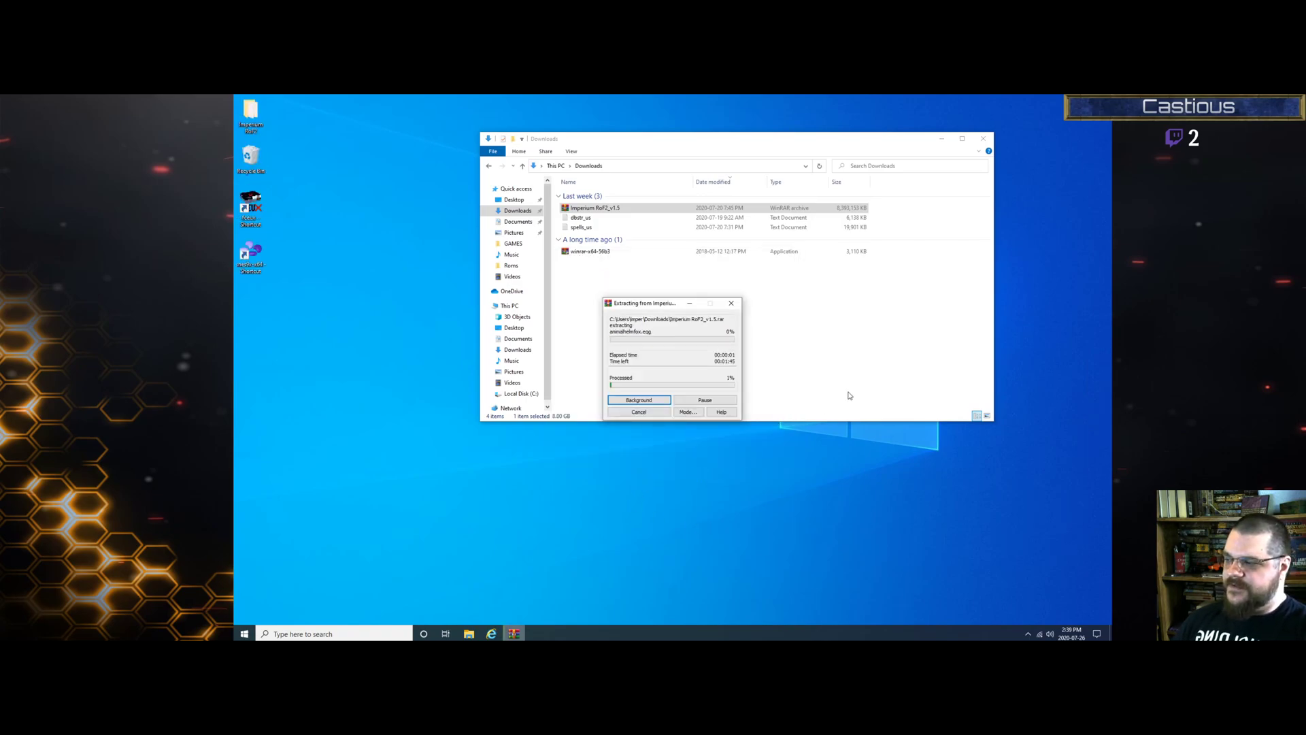